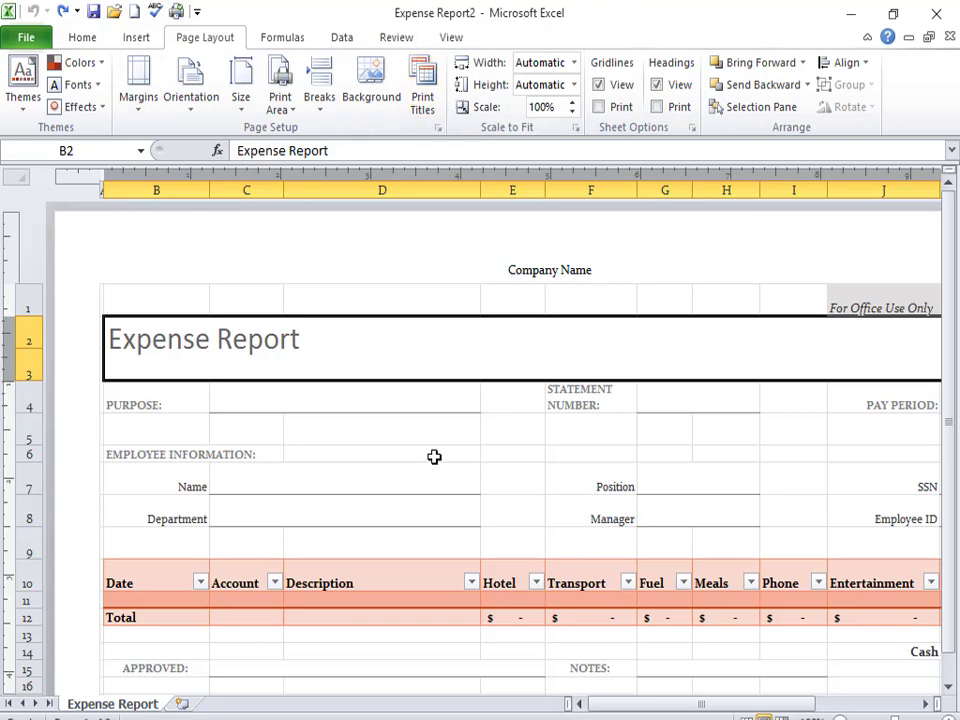
Step: Look over the expense report's page layout and its print preview
click(508, 480)
scroll(512, 471, down, 8)
scroll(497, 477, up, 8)
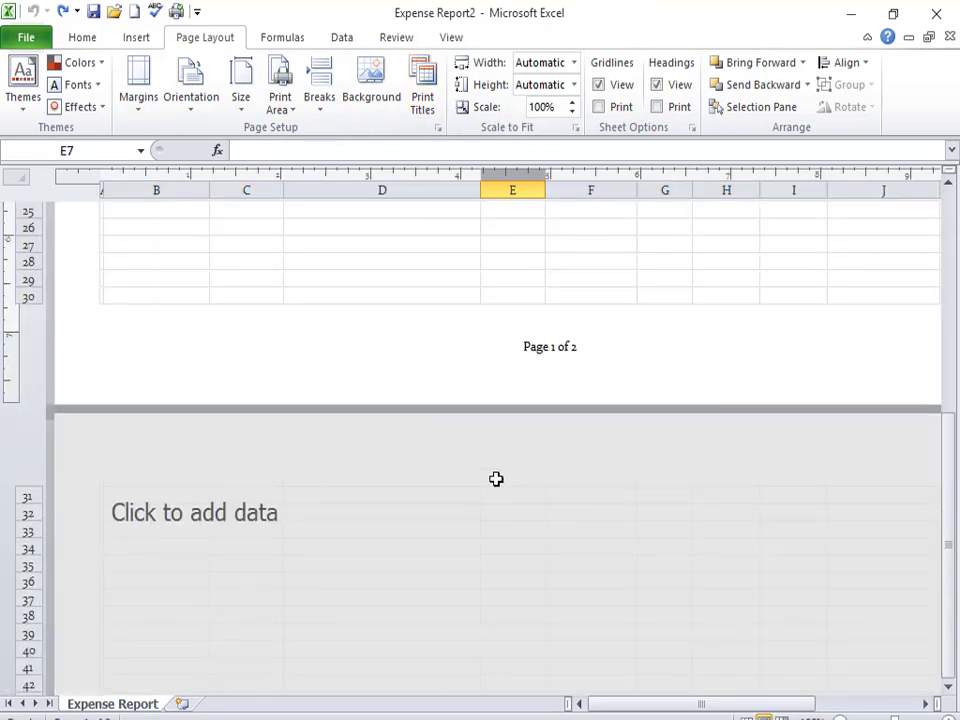
click(443, 371)
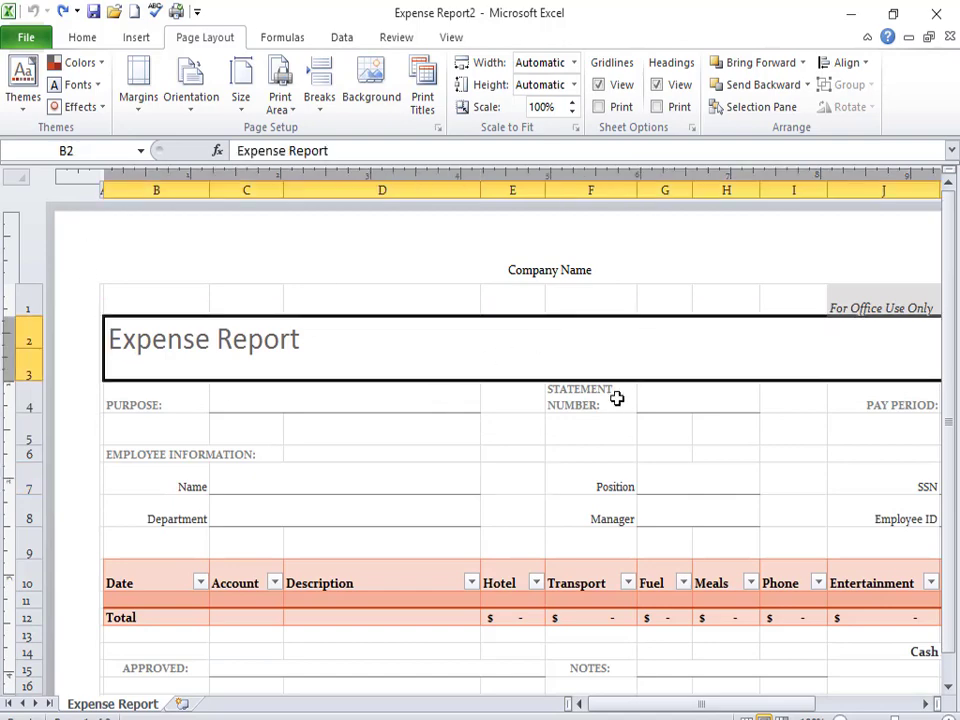
key(ctrl+p)
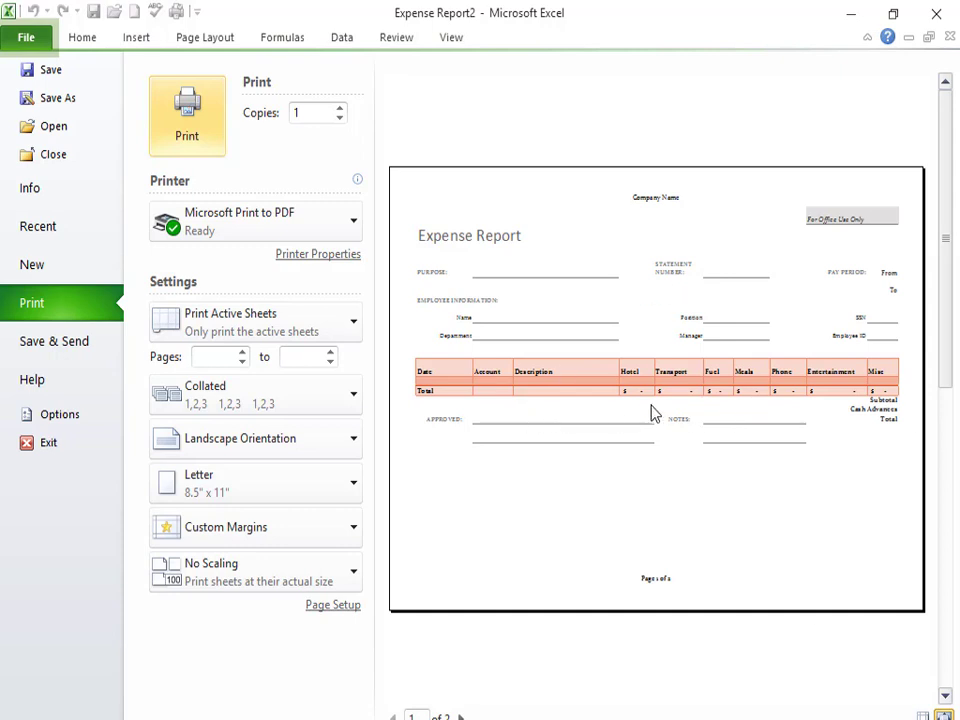
key(Escape)
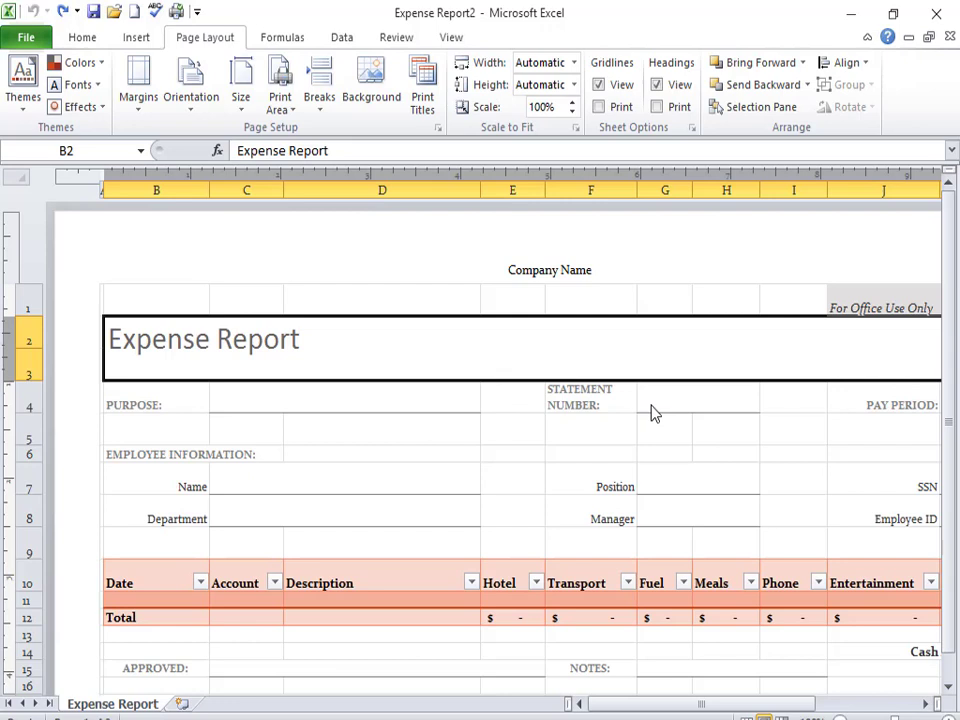
click(399, 467)
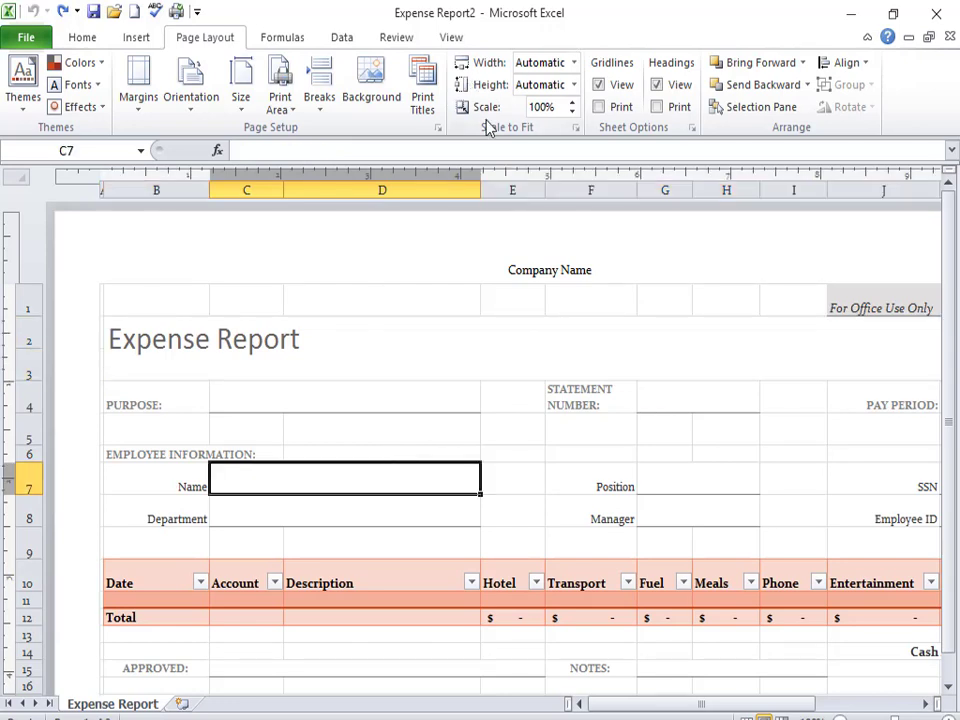
Step: Set the print width and height to 3 pages each and check how the sheet is paginated
click(575, 63)
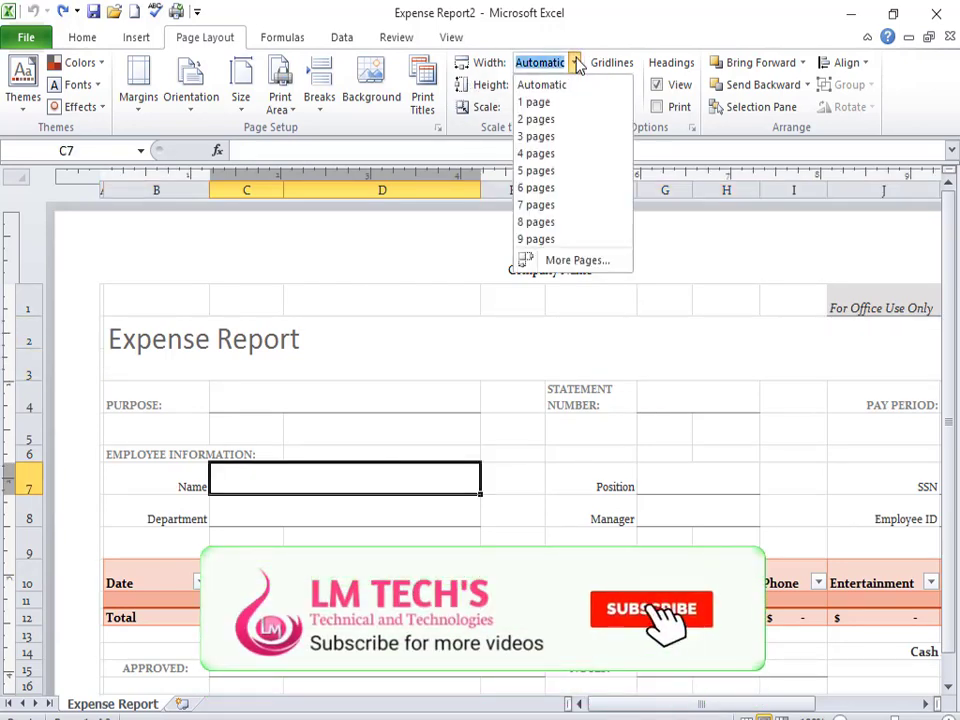
click(563, 137)
click(574, 85)
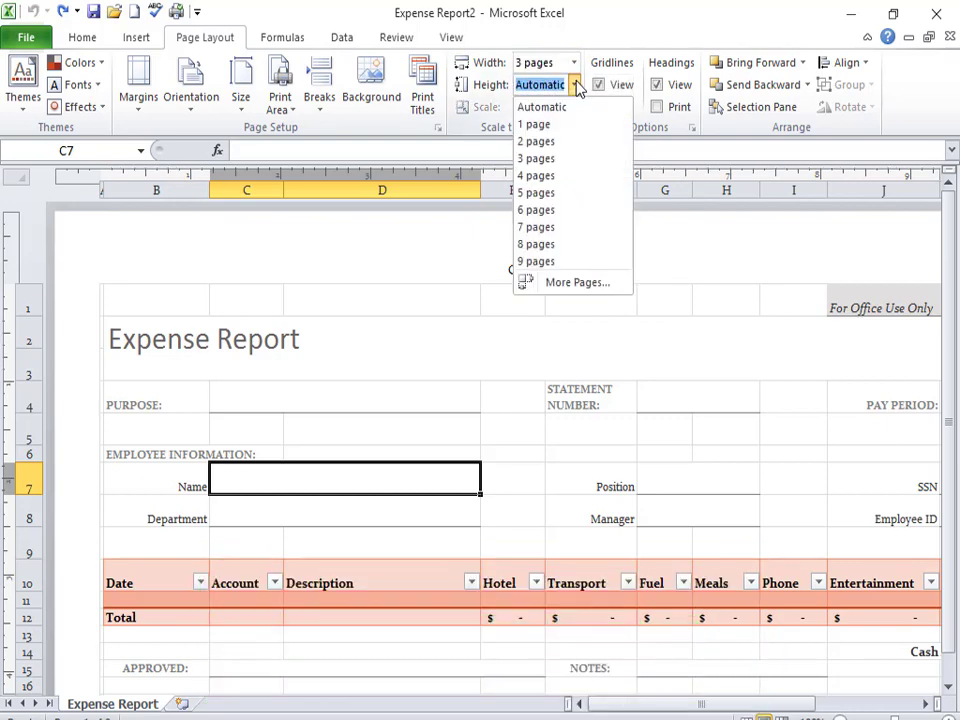
click(565, 160)
scroll(553, 420, down, 6)
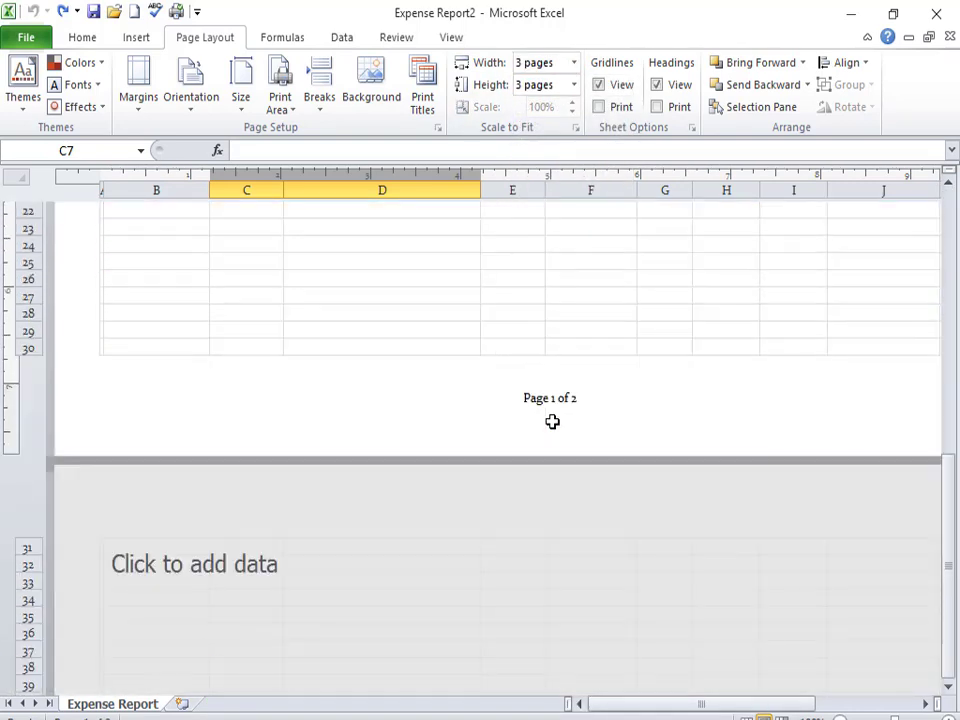
scroll(553, 420, up, 6)
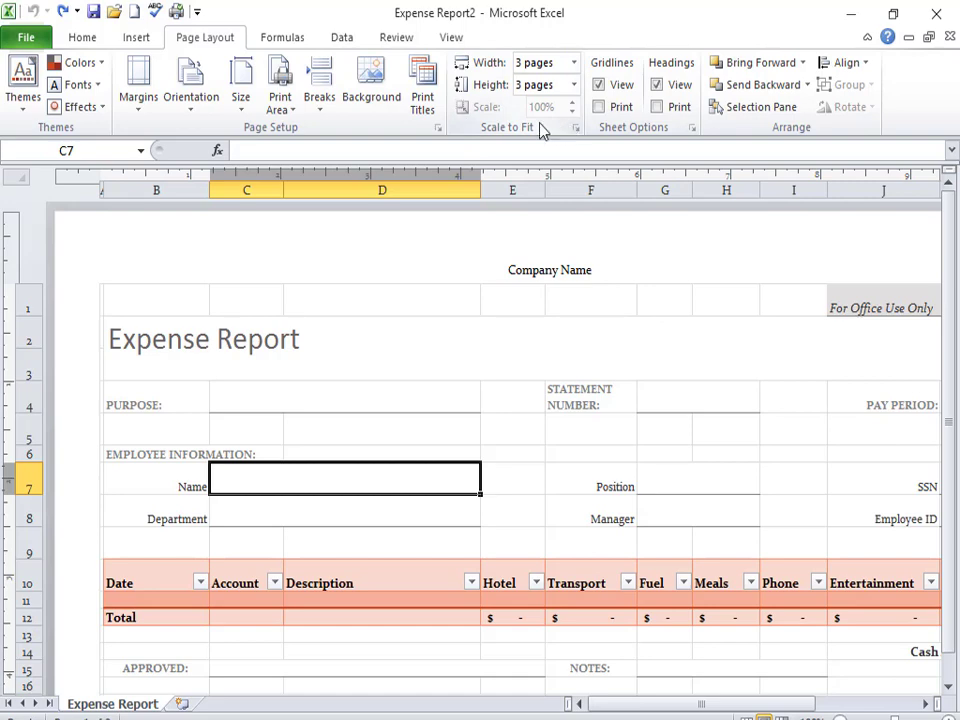
Step: Reset both the print width and height to Automatic
click(574, 64)
click(563, 88)
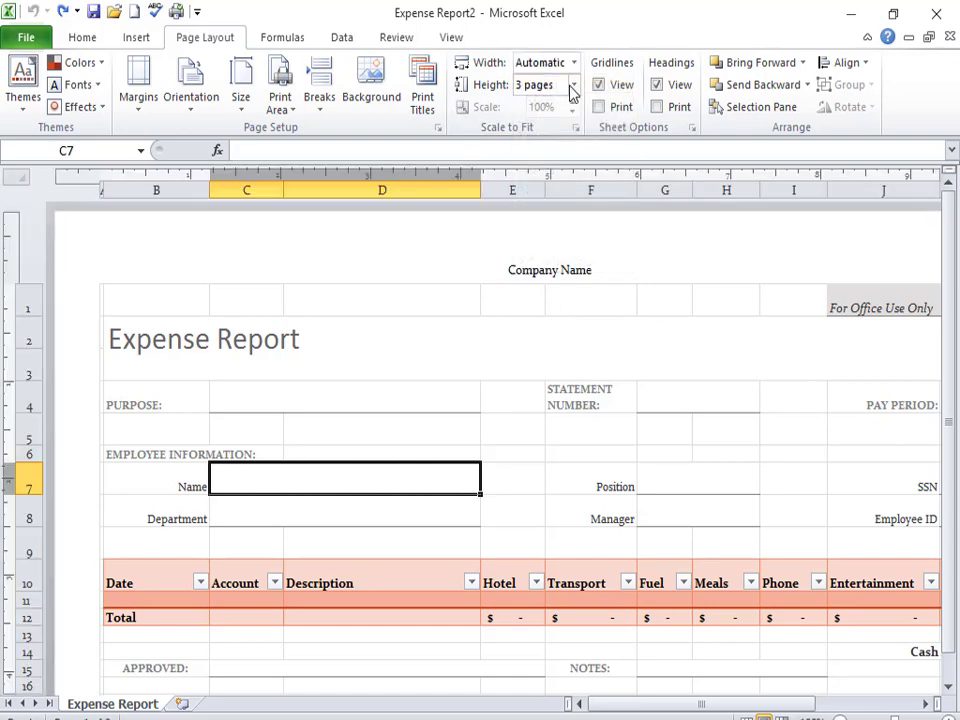
click(573, 85)
click(572, 106)
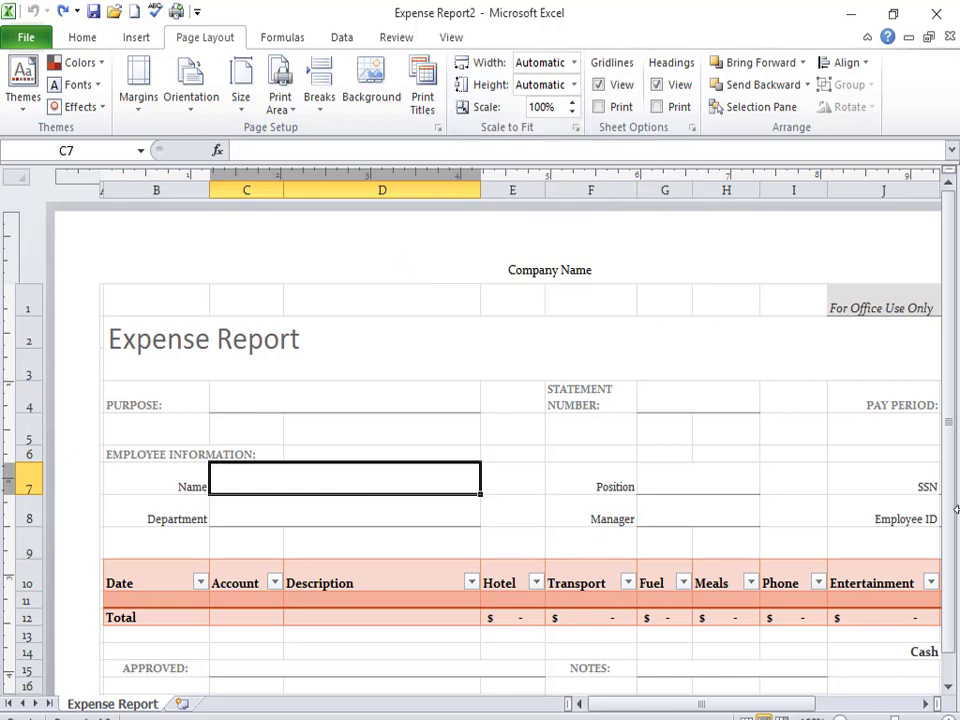
Step: Set the sheet's print scale to 160% and check how the report is divided into pages
click(572, 112)
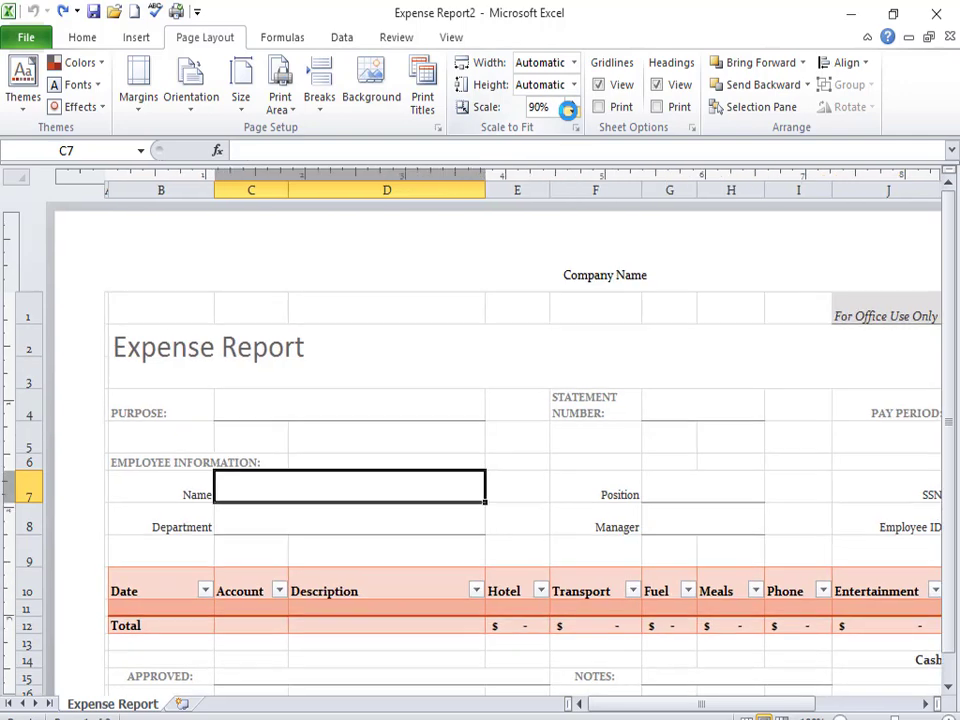
click(570, 113)
click(569, 103)
click(569, 103)
click(569, 103)
click(569, 103)
click(569, 103)
click(569, 103)
click(569, 103)
click(569, 103)
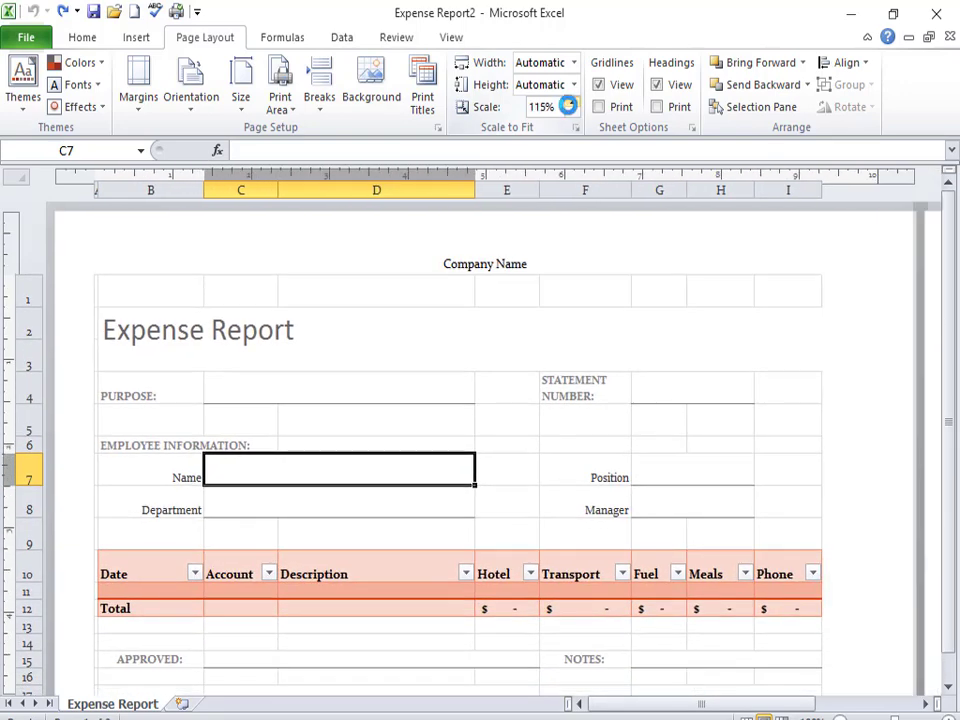
click(569, 103)
click(569, 103)
click(569, 103)
click(569, 103)
click(569, 103)
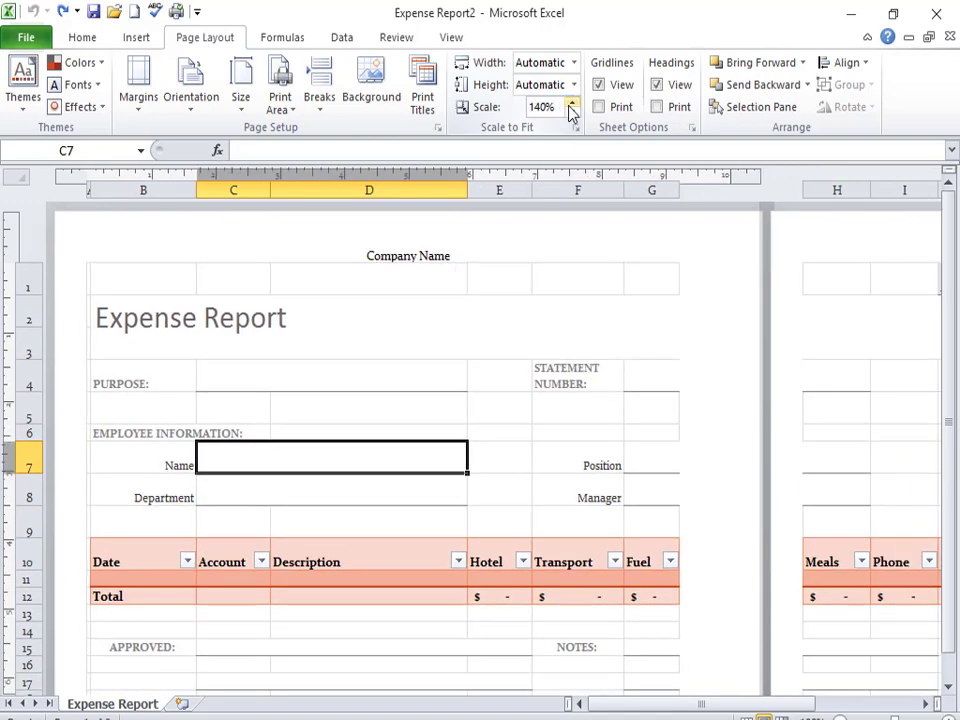
click(569, 103)
click(569, 103)
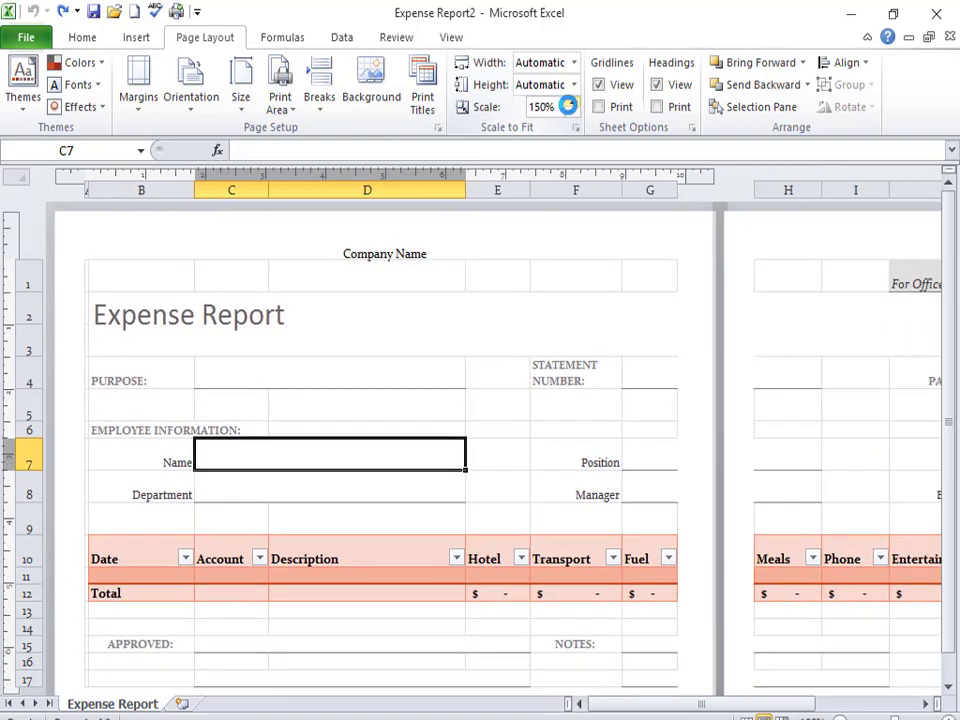
click(569, 103)
click(569, 103)
scroll(431, 527, down, 10)
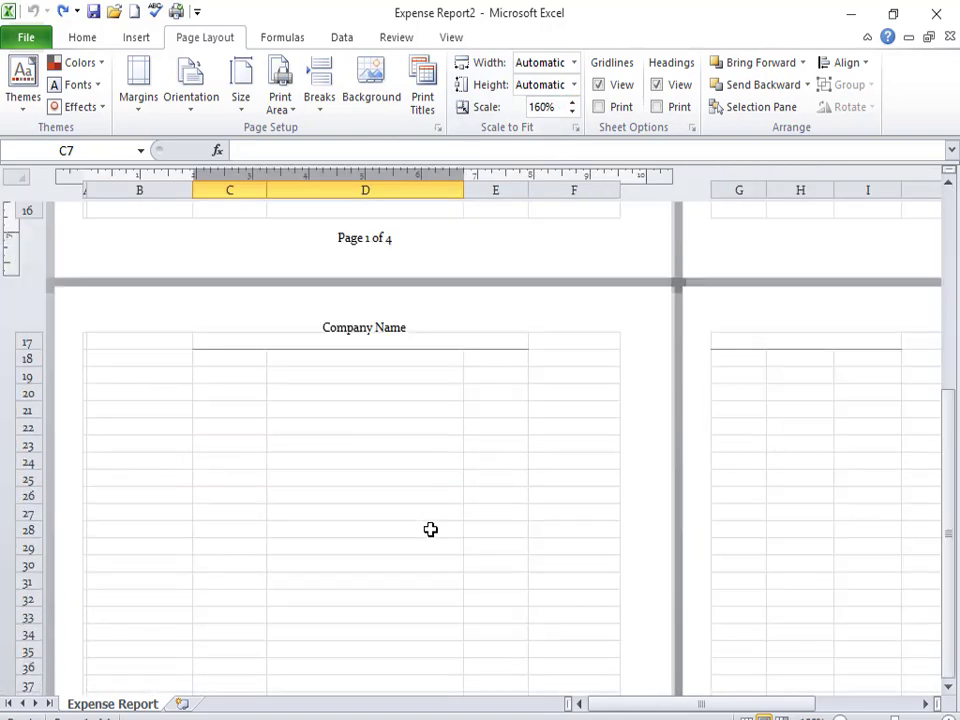
scroll(399, 518, up, 10)
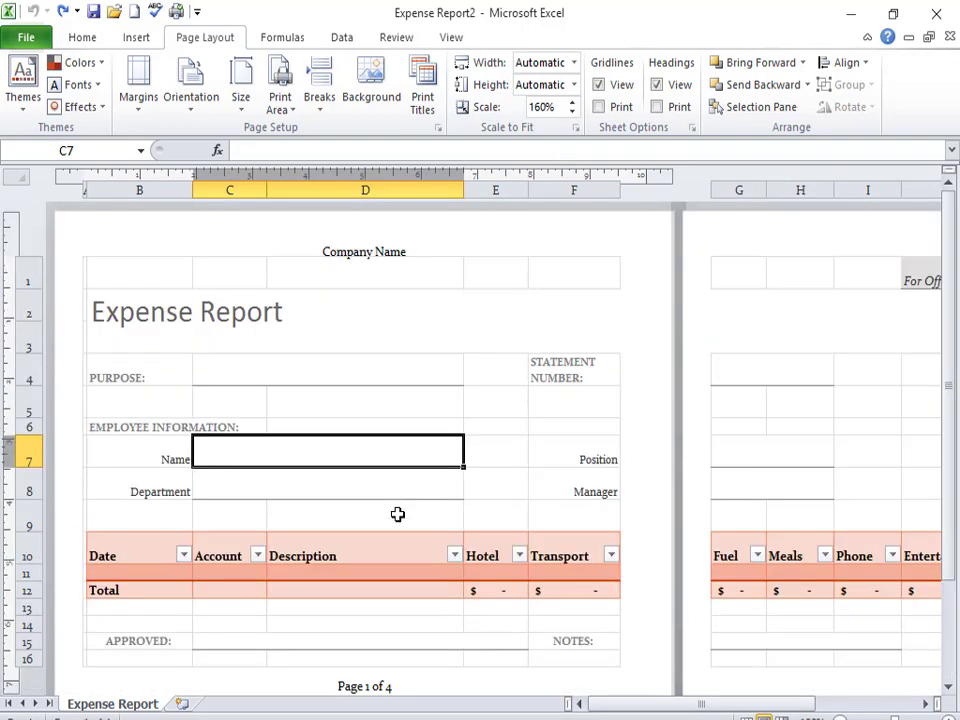
scroll(391, 525, down, 4)
scroll(389, 530, up, 4)
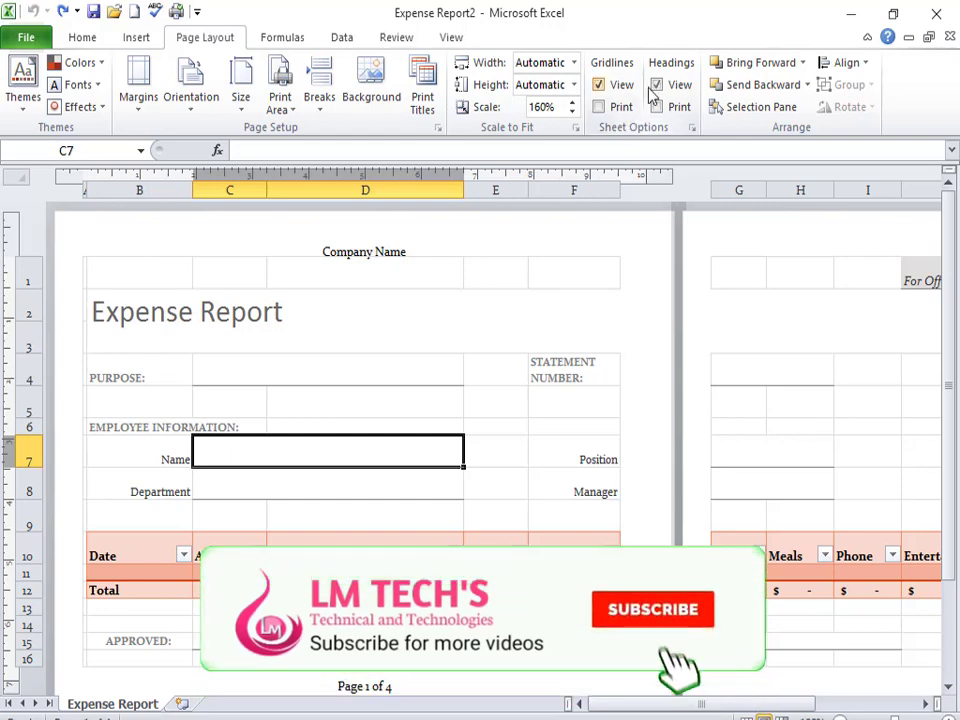
Step: Enable printing of the gridlines and check the report's pages in the print preview
scroll(497, 405, down, 4)
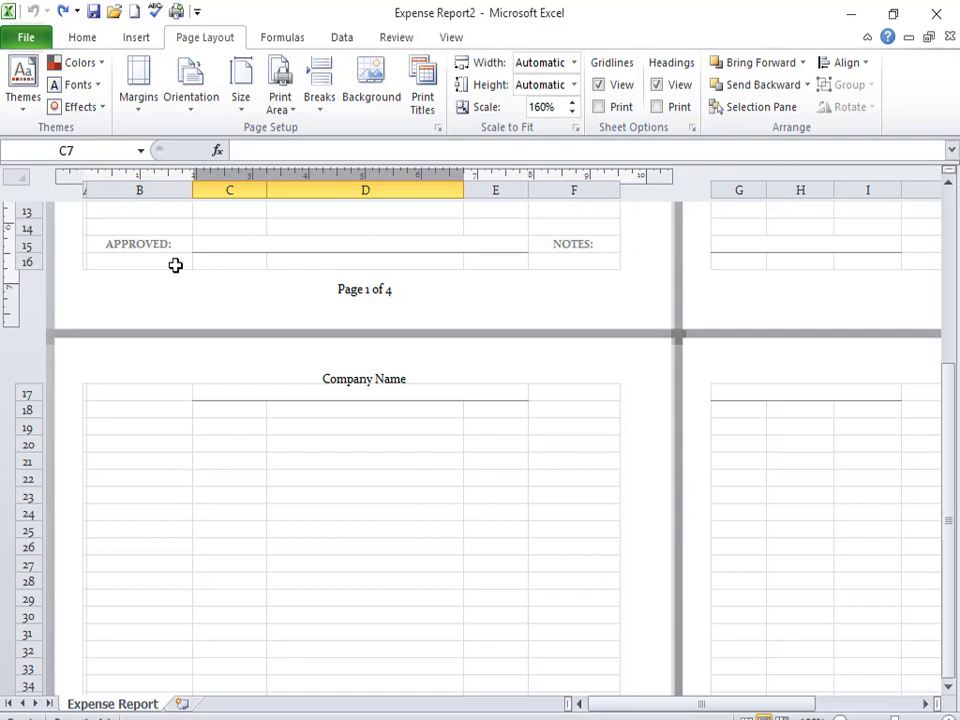
scroll(175, 265, up, 5)
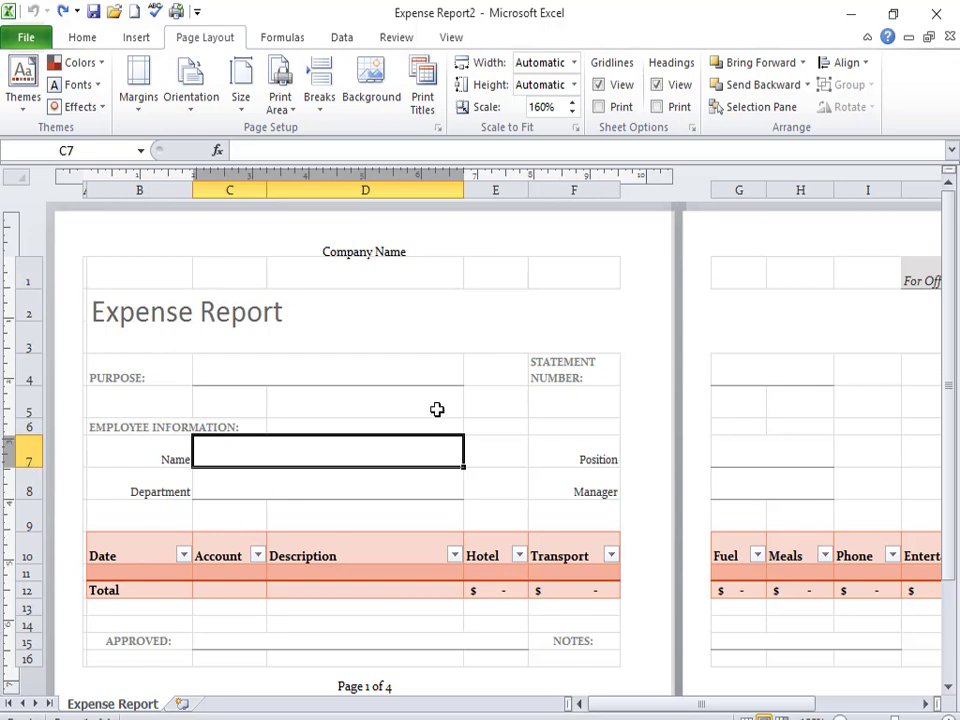
click(599, 110)
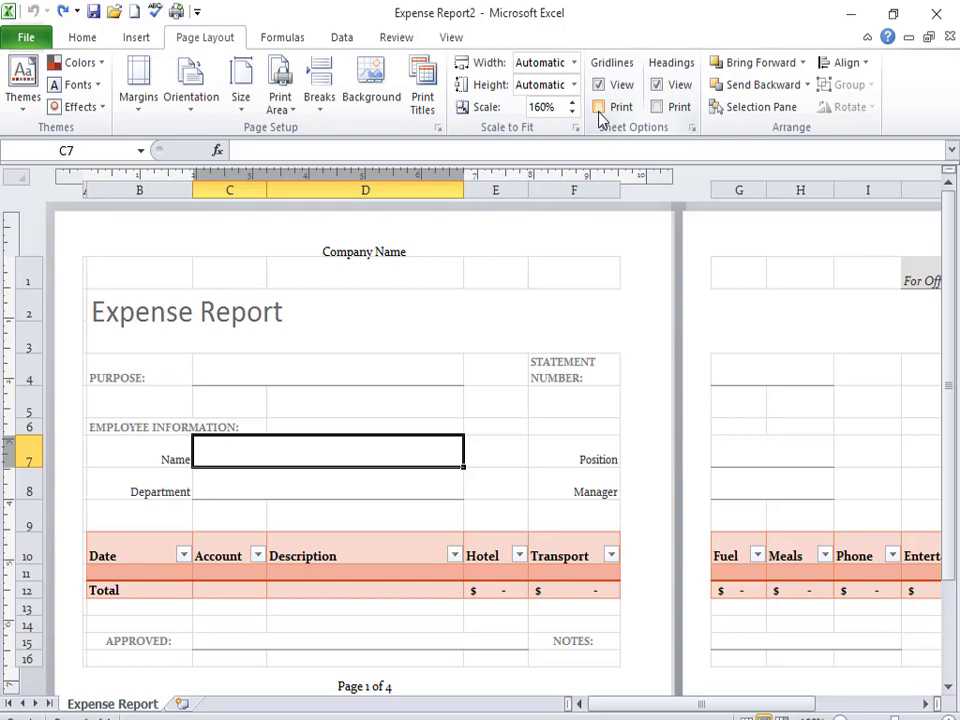
key(ctrl+p)
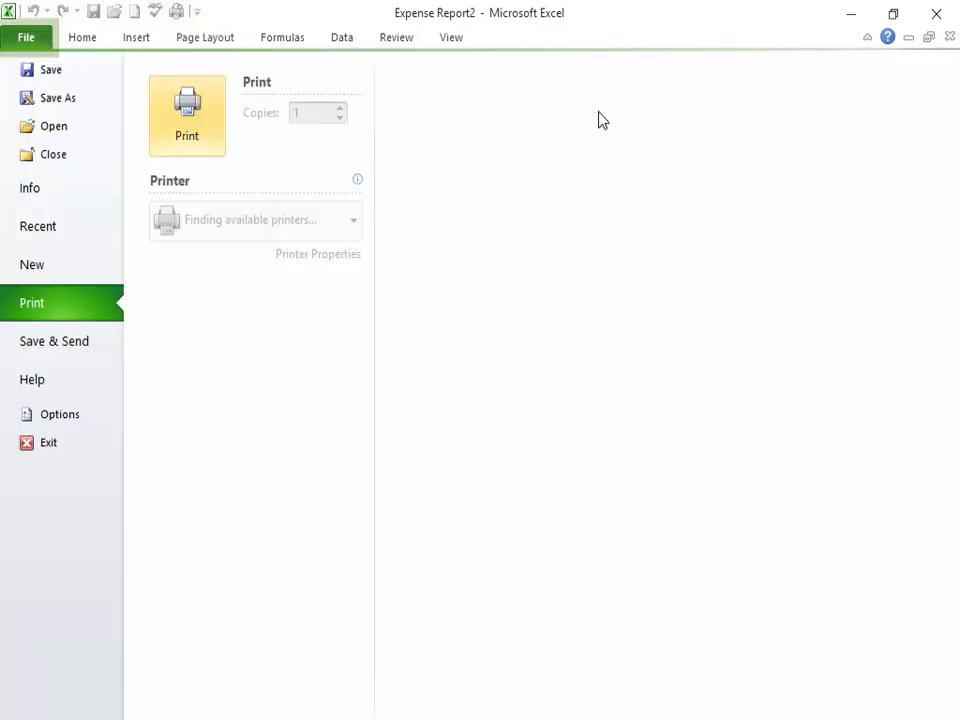
scroll(692, 498, down, 3)
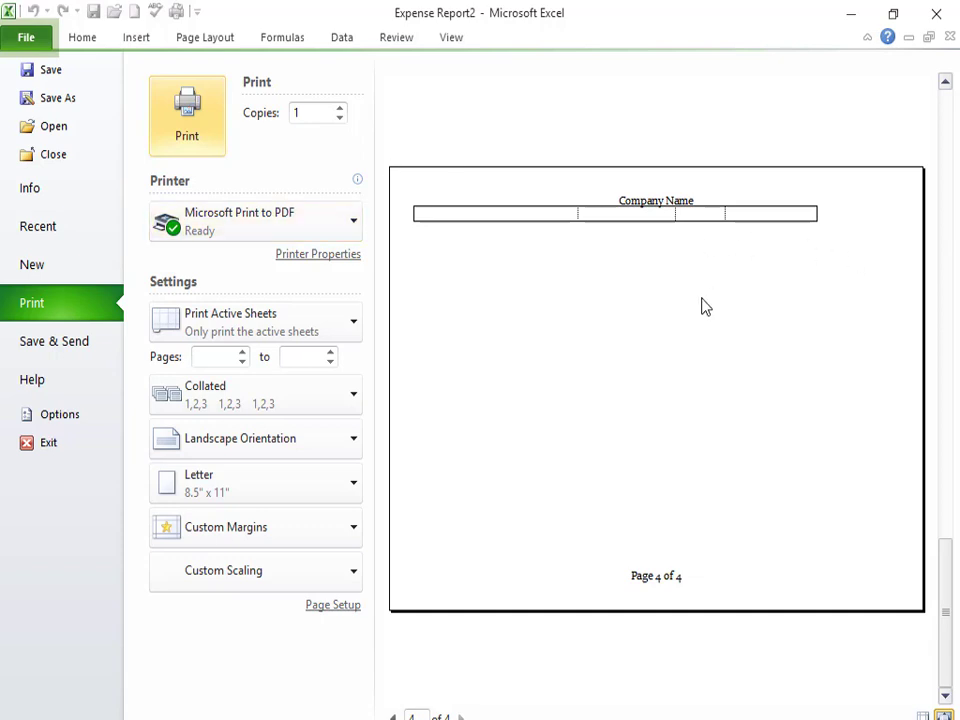
scroll(705, 306, up, 2)
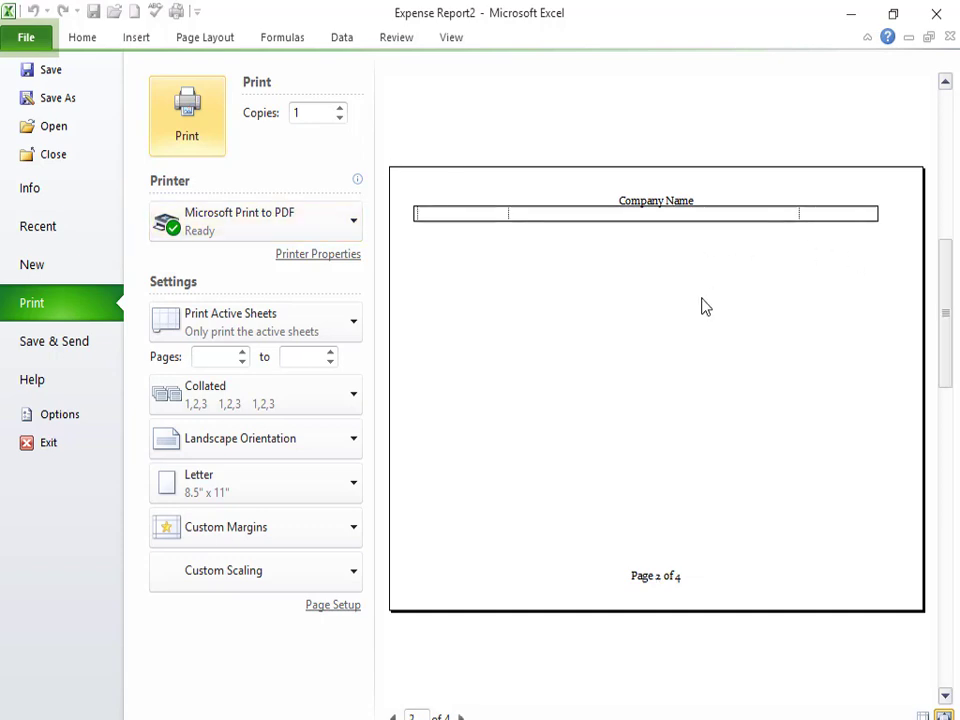
key(Escape)
scroll(606, 431, down, 15)
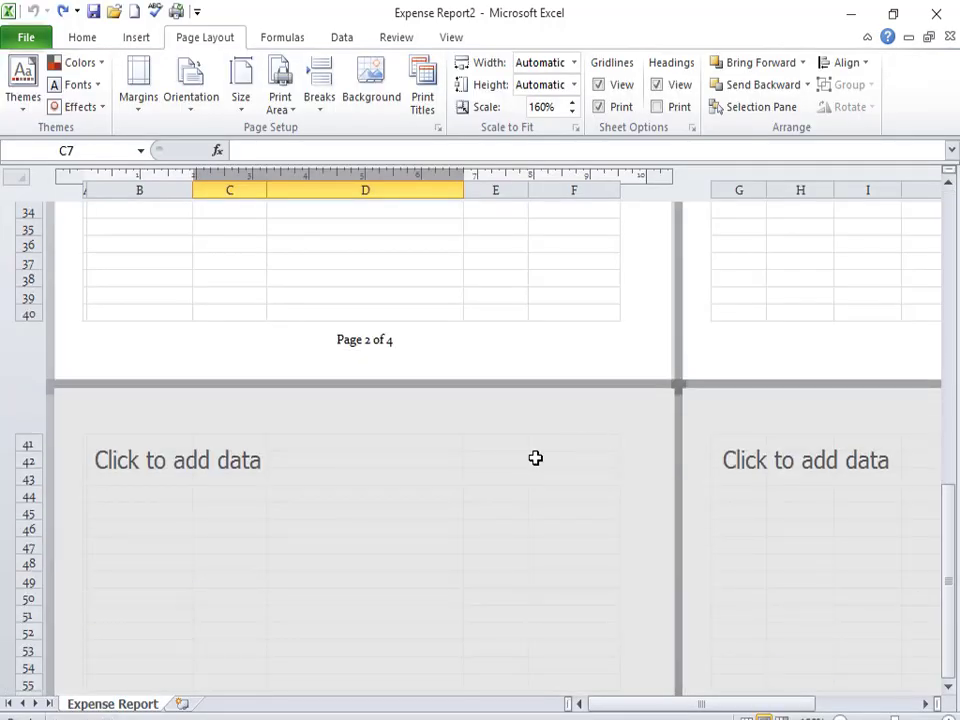
scroll(535, 457, down, 4)
click(456, 433)
scroll(441, 390, up, 8)
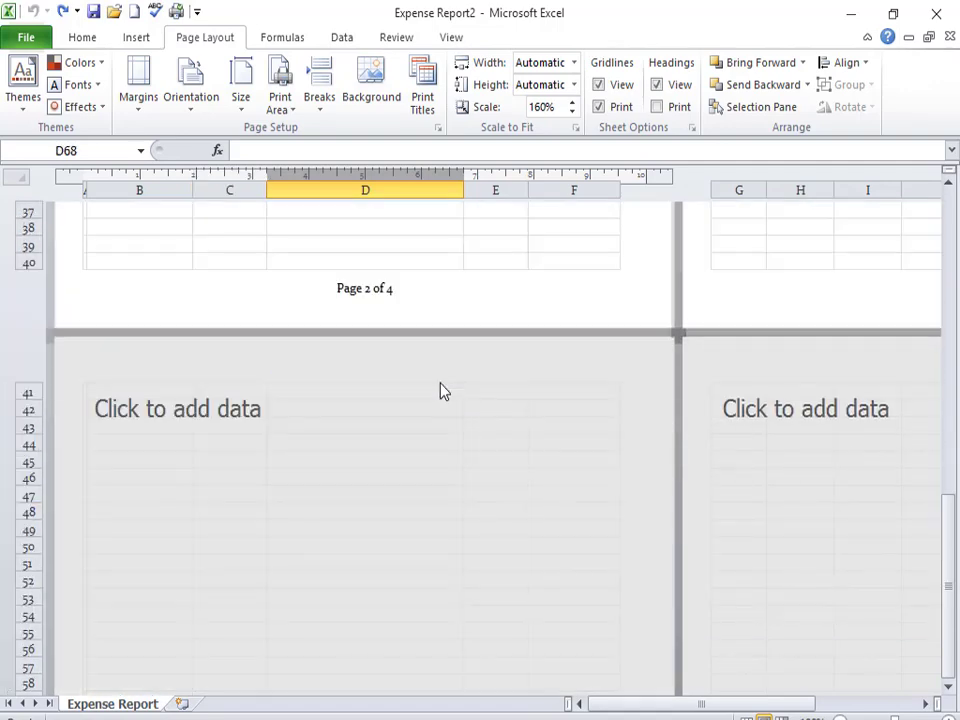
scroll(441, 390, up, 10)
click(436, 404)
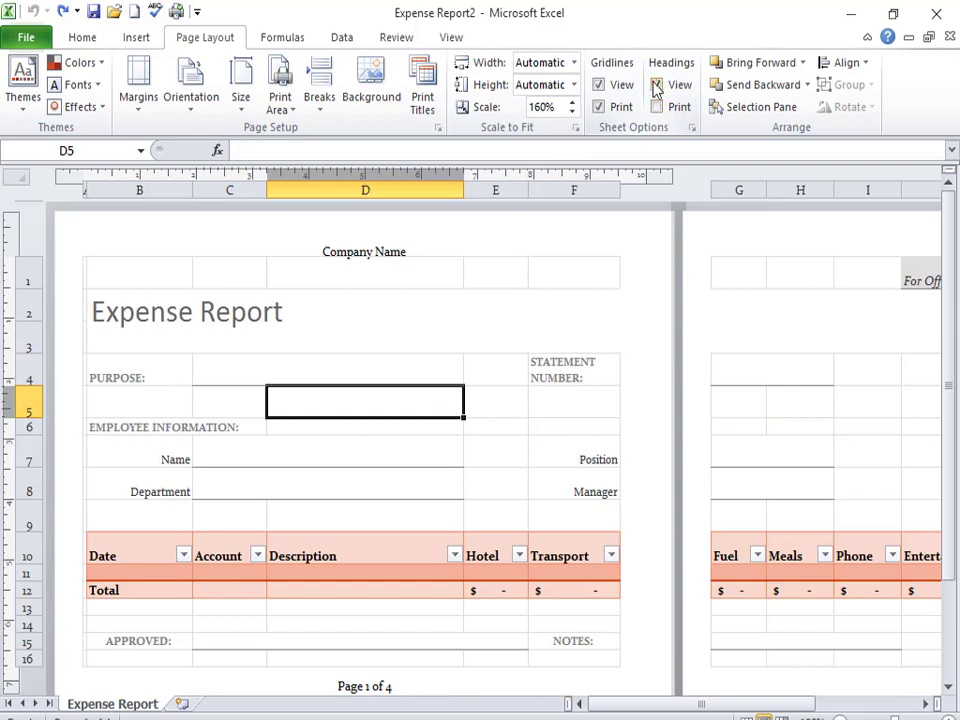
Step: Hide and restore the sheet's on-screen gridlines, and do the same for the row and column headings
click(598, 85)
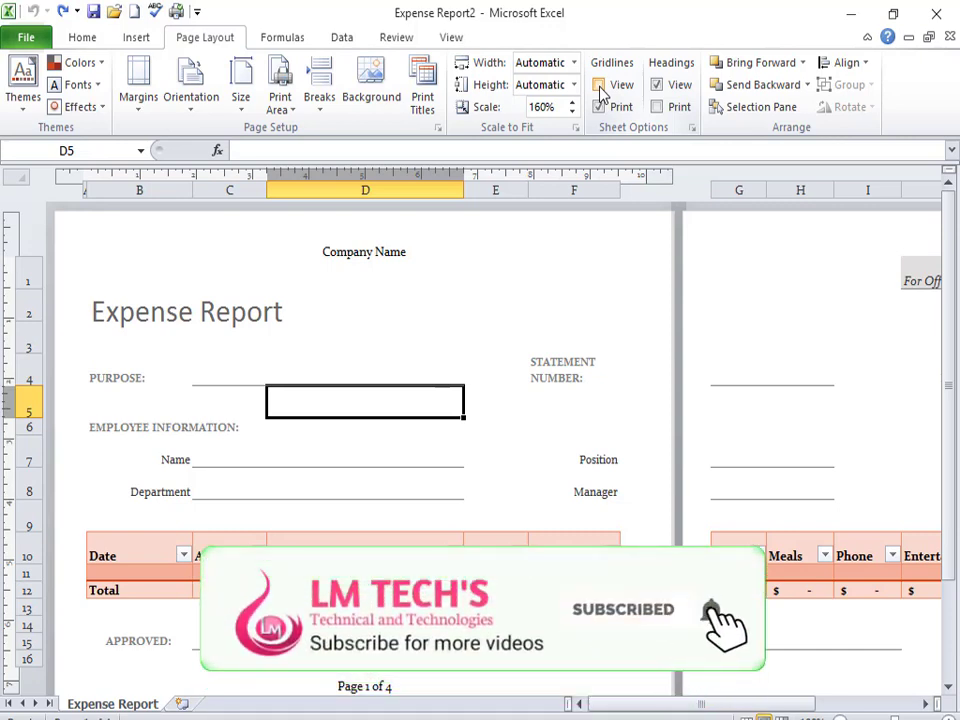
click(598, 85)
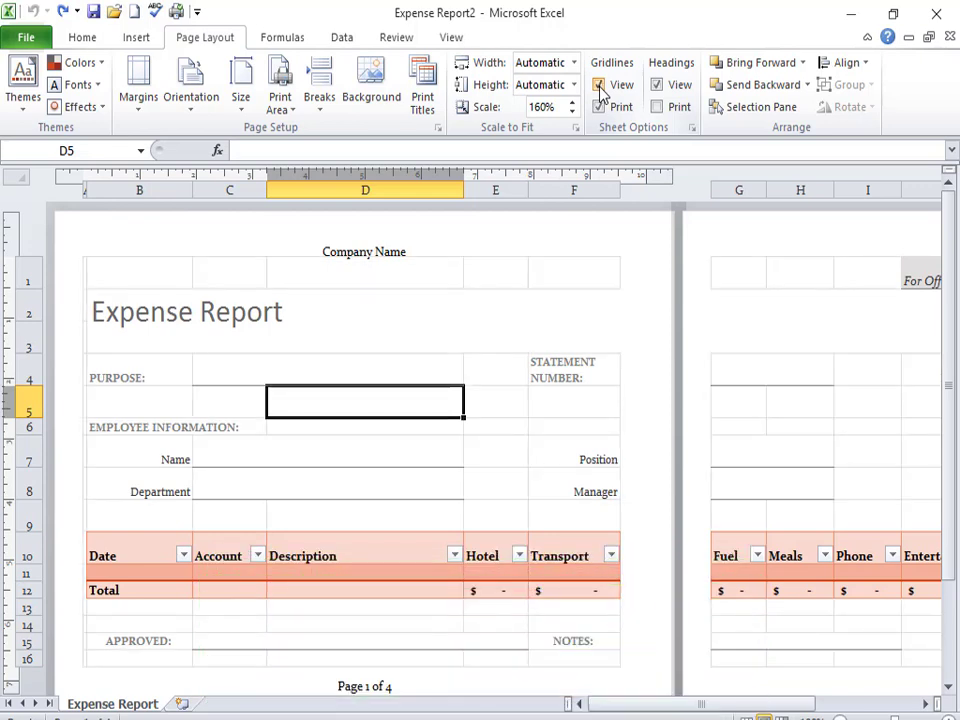
click(598, 85)
click(599, 86)
click(658, 86)
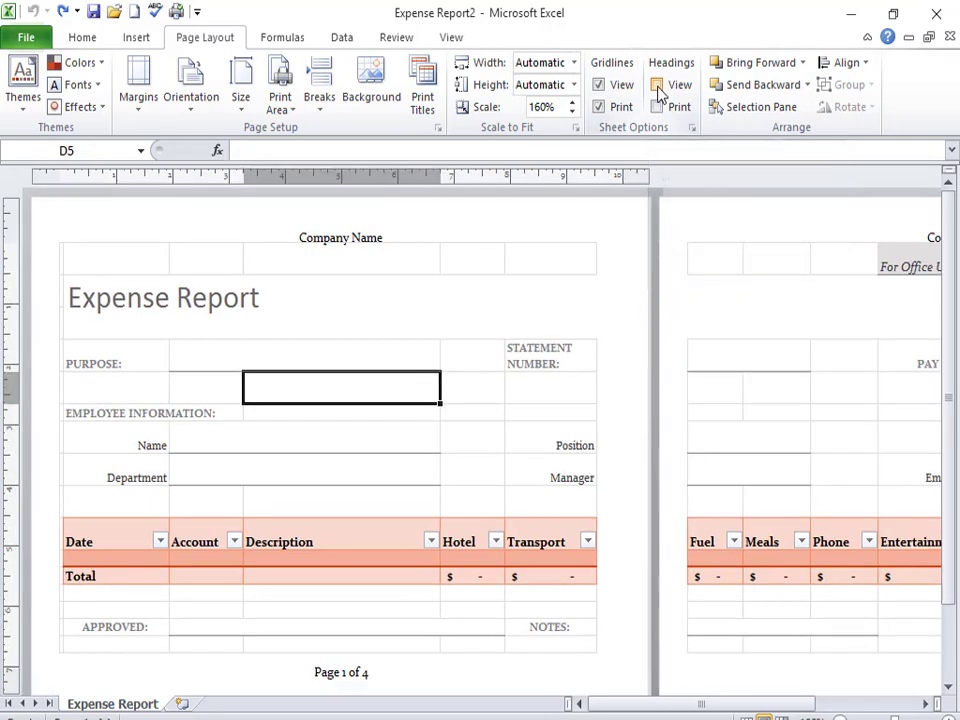
click(658, 86)
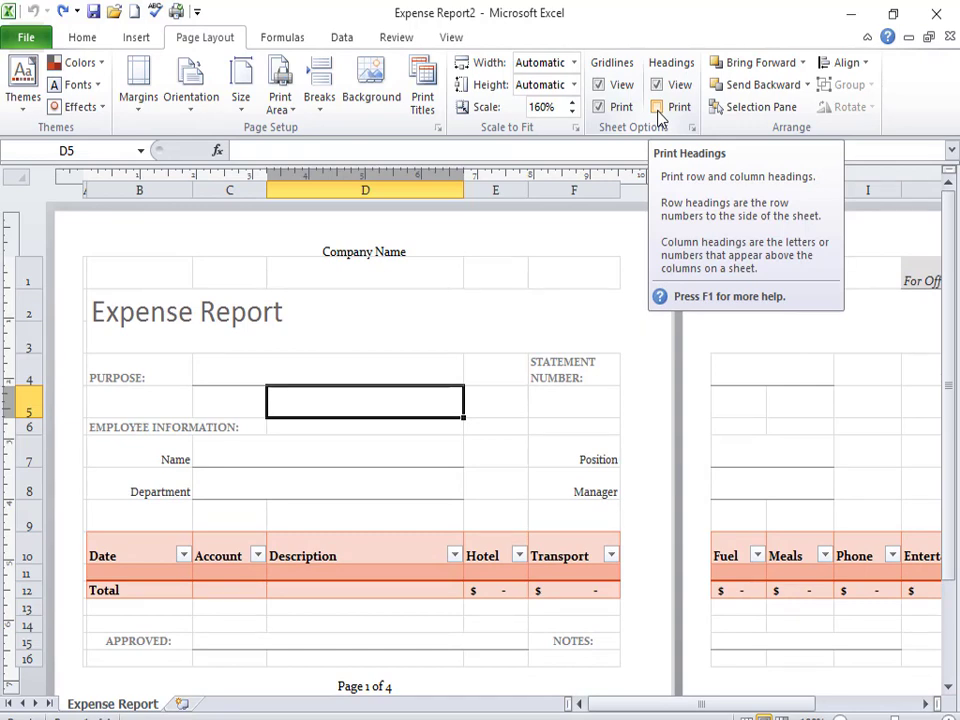
Step: Try printing the row and column headings, check them in the print preview, and turn the option off again
click(659, 112)
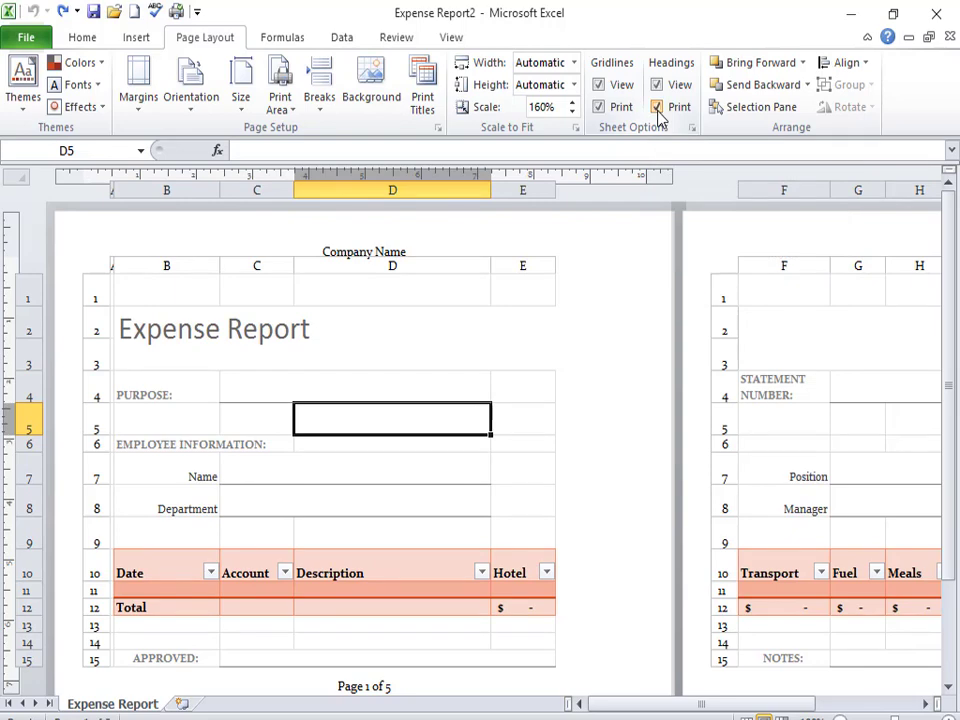
key(ctrl+p)
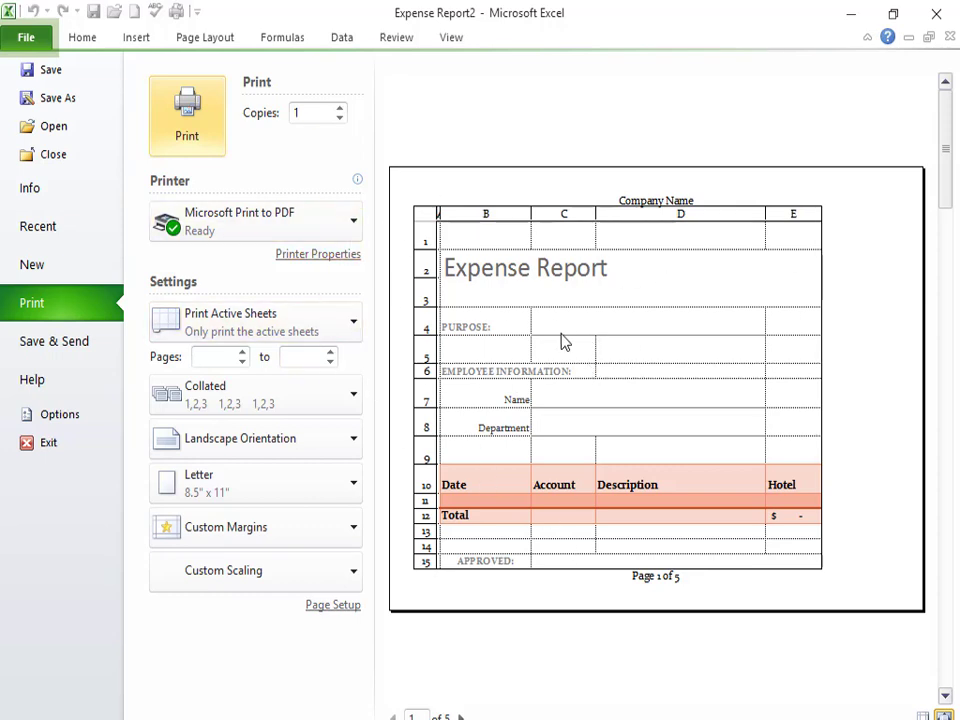
key(Escape)
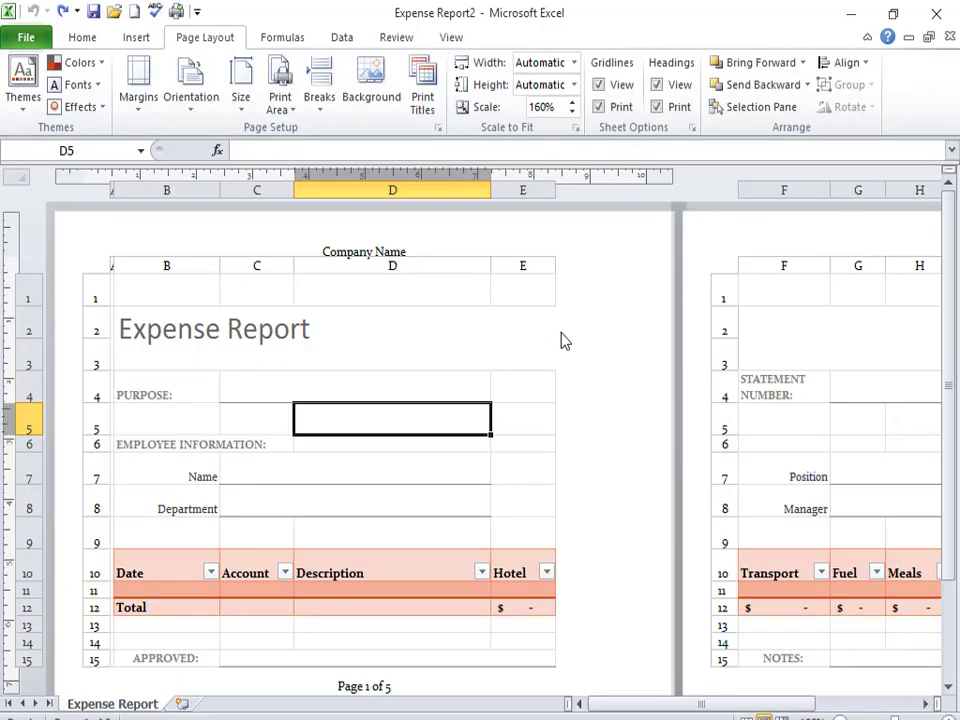
click(657, 106)
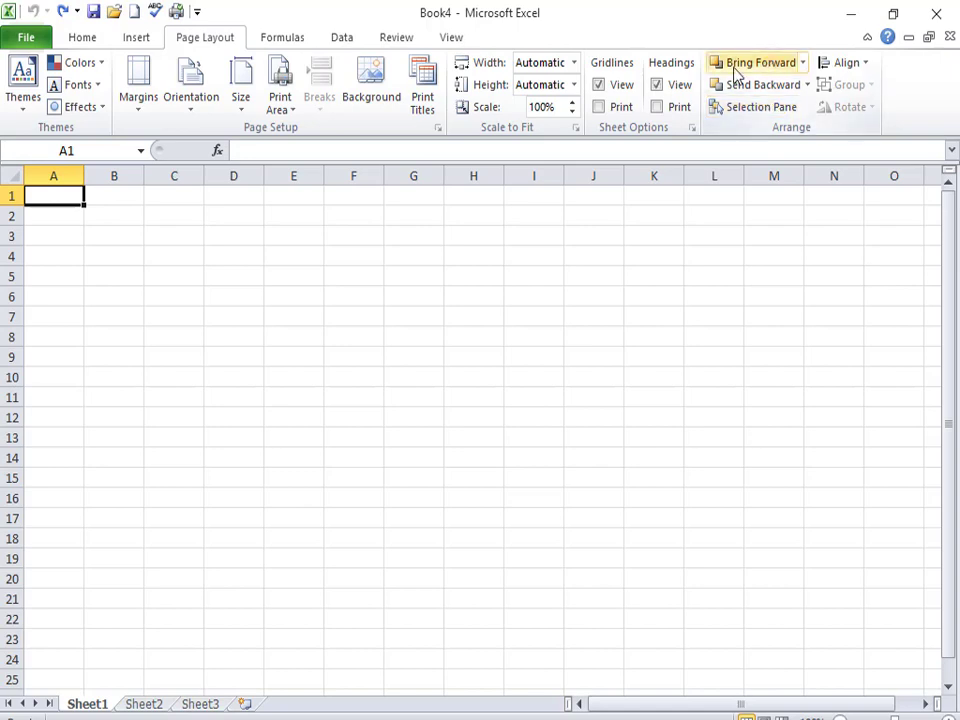
Step: Draw a smiley face about 2.08" high and 2" wide over columns B to D and give it a green style with white outline
click(136, 37)
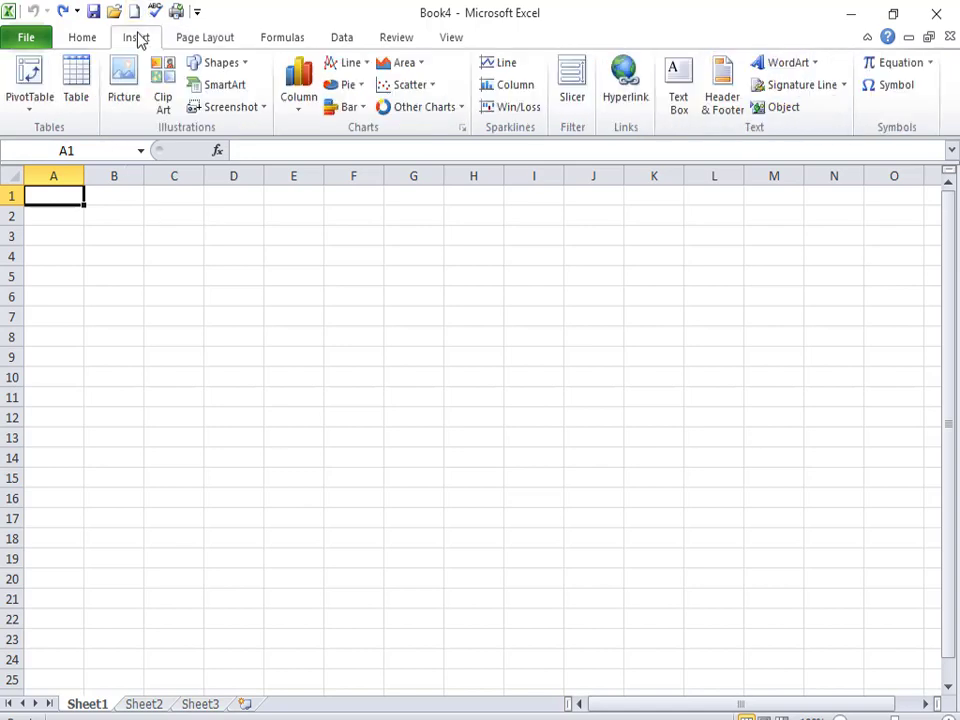
click(168, 96)
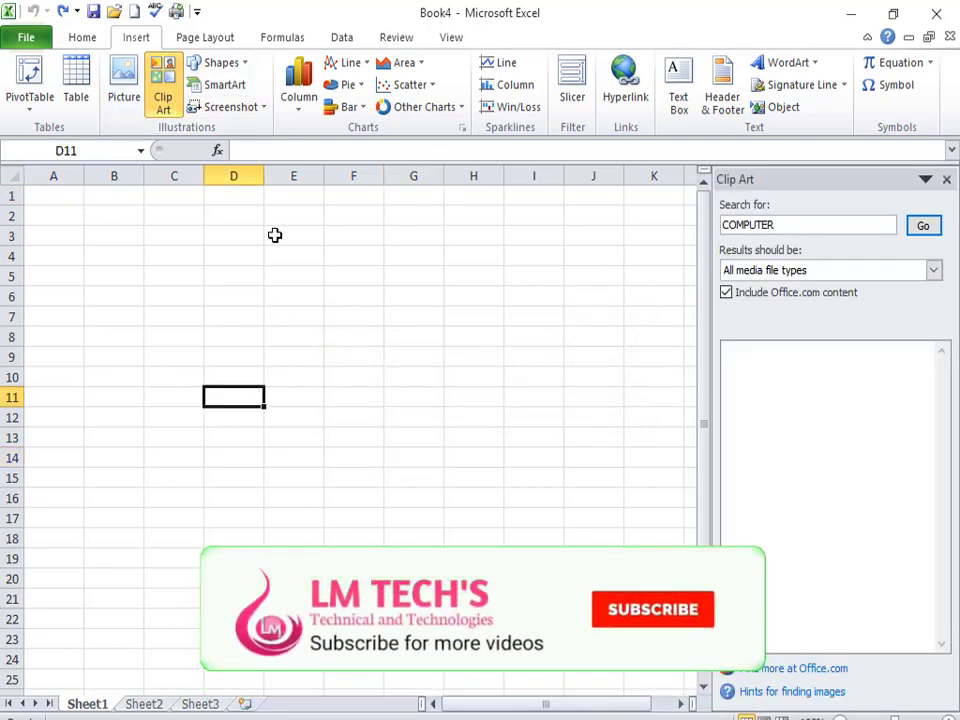
click(218, 62)
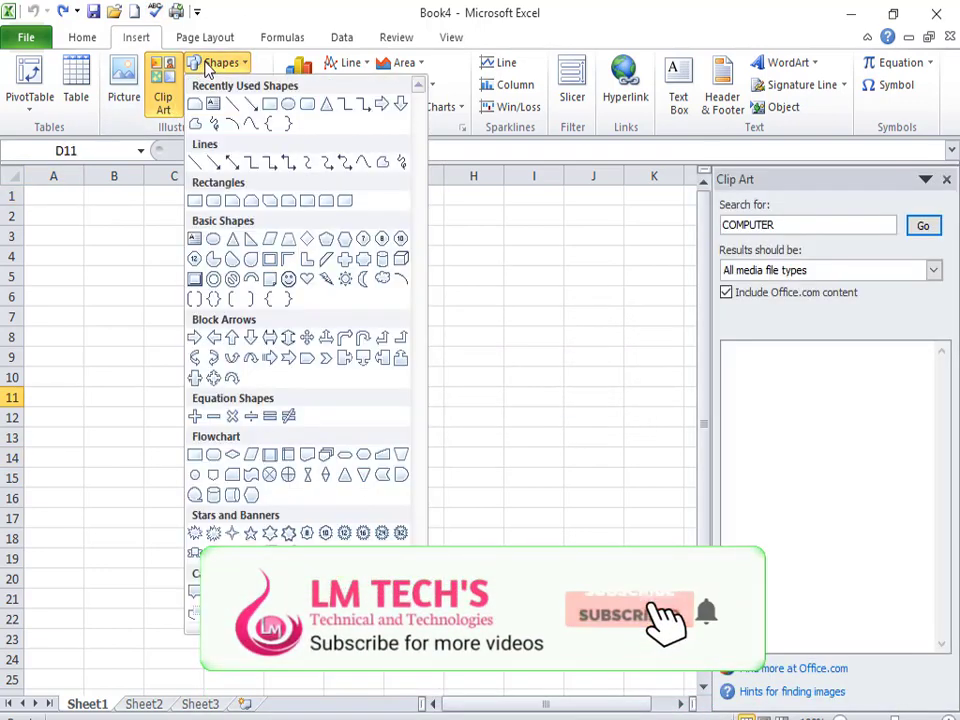
click(289, 280)
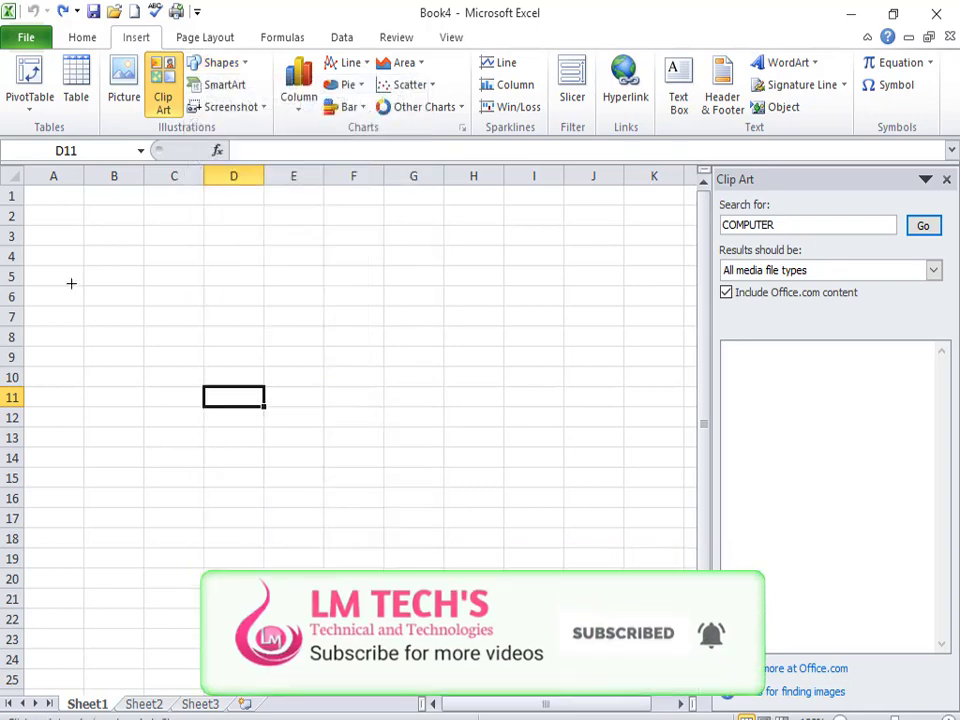
mouse_move(80, 284)
mouse_down()
mouse_move(208, 465)
mouse_move(244, 478)
mouse_up()
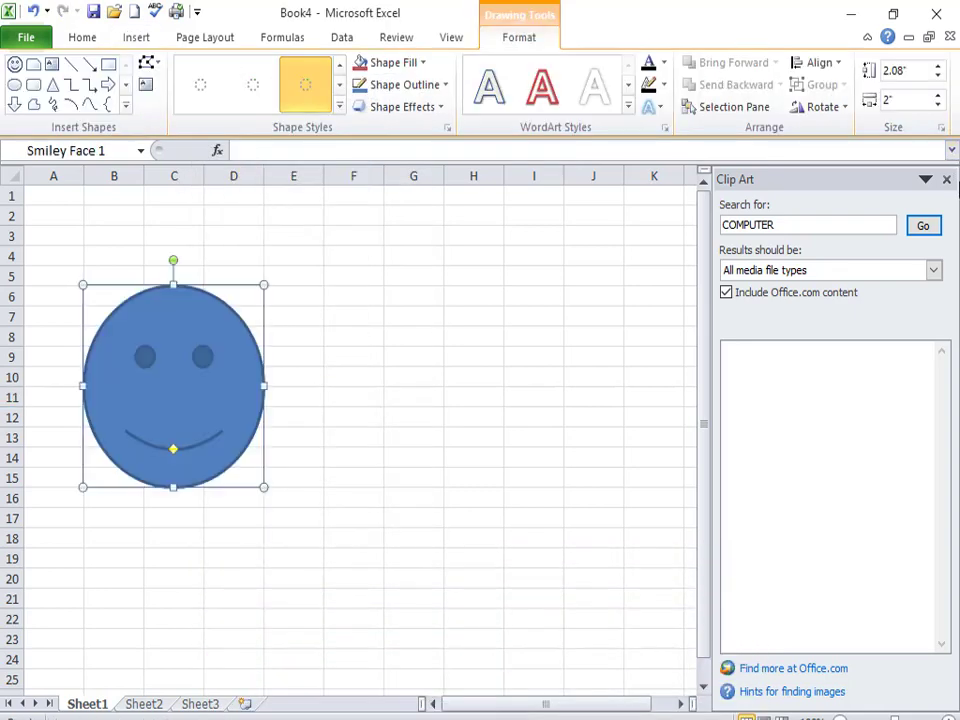
click(946, 179)
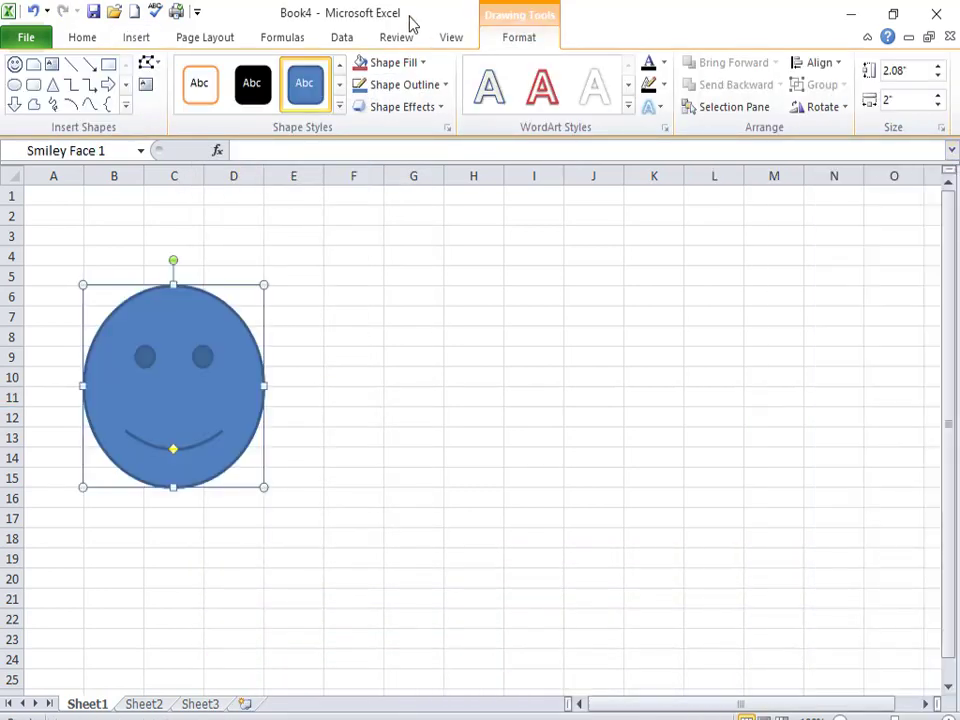
click(339, 106)
click(357, 194)
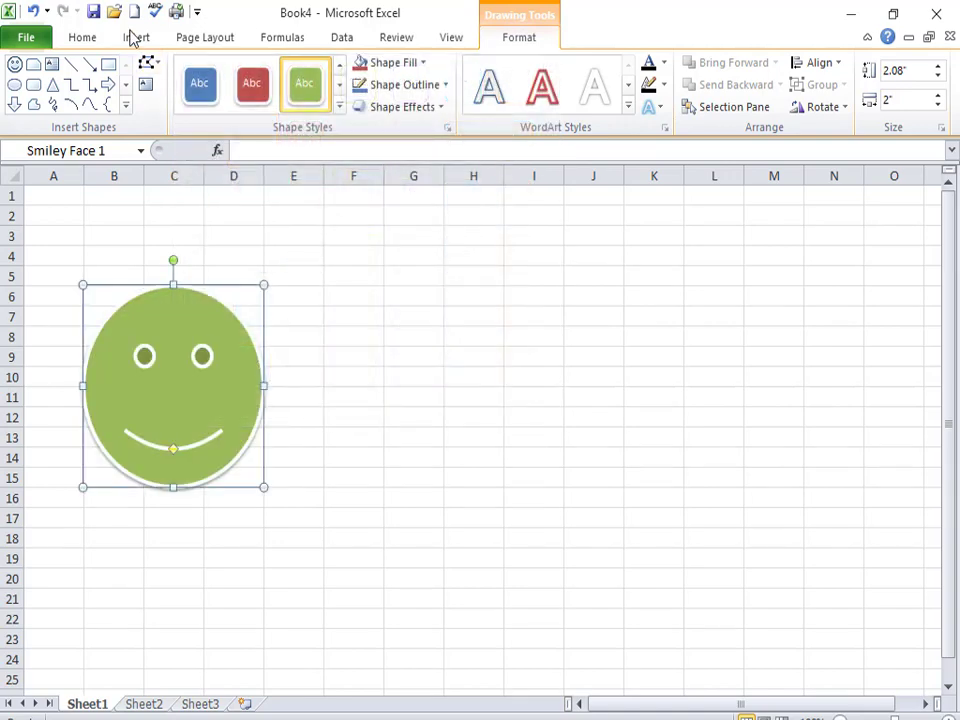
Step: Draw a right arrow about 1.67" by 1.33" and a rounded rectangle about 1.88" by 2.67" overlapping both the arrow and the smiley face
click(107, 86)
mouse_move(263, 244)
mouse_down()
mouse_move(399, 405)
mouse_move(384, 406)
mouse_up()
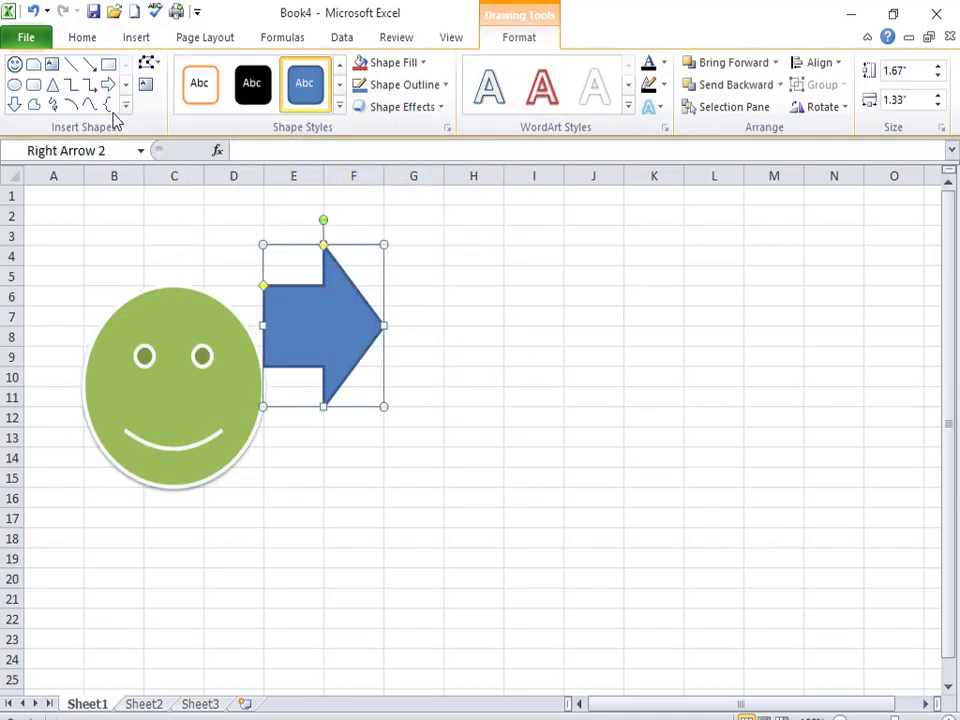
click(33, 85)
mouse_move(263, 406)
mouse_down()
mouse_move(362, 579)
mouse_move(504, 588)
mouse_up()
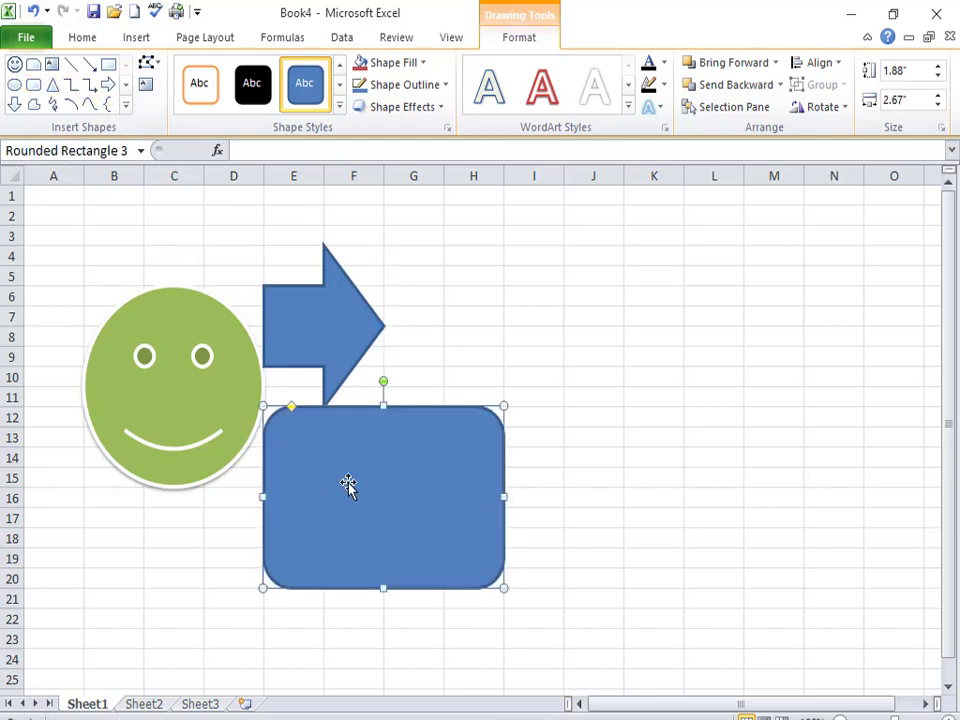
drag(301, 485, 235, 433)
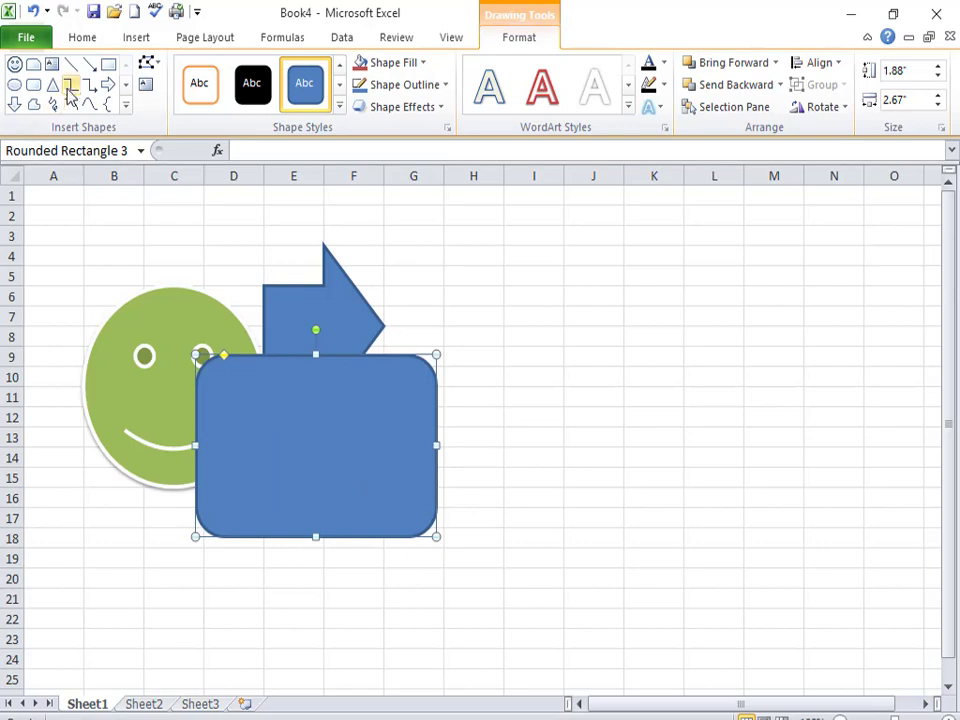
Step: Draw a "No" symbol about 2.71" high and 2" wide and move it to overlap the arrow and the rounded rectangle
click(125, 104)
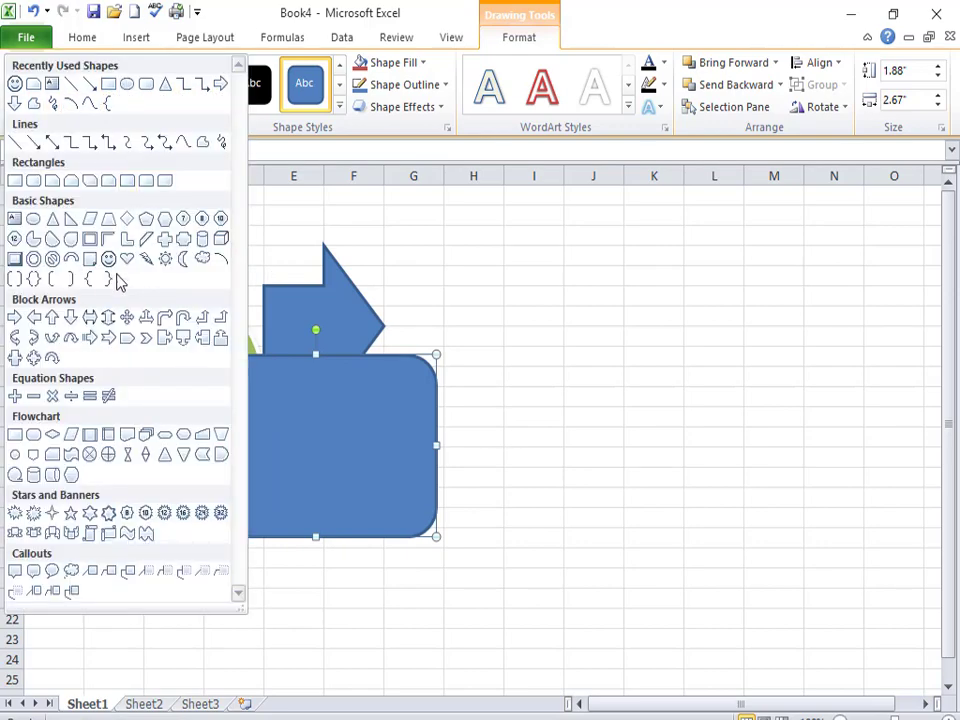
click(52, 259)
mouse_move(443, 274)
mouse_down()
mouse_move(636, 536)
mouse_move(623, 538)
mouse_up()
drag(495, 392, 456, 398)
drag(455, 397, 455, 398)
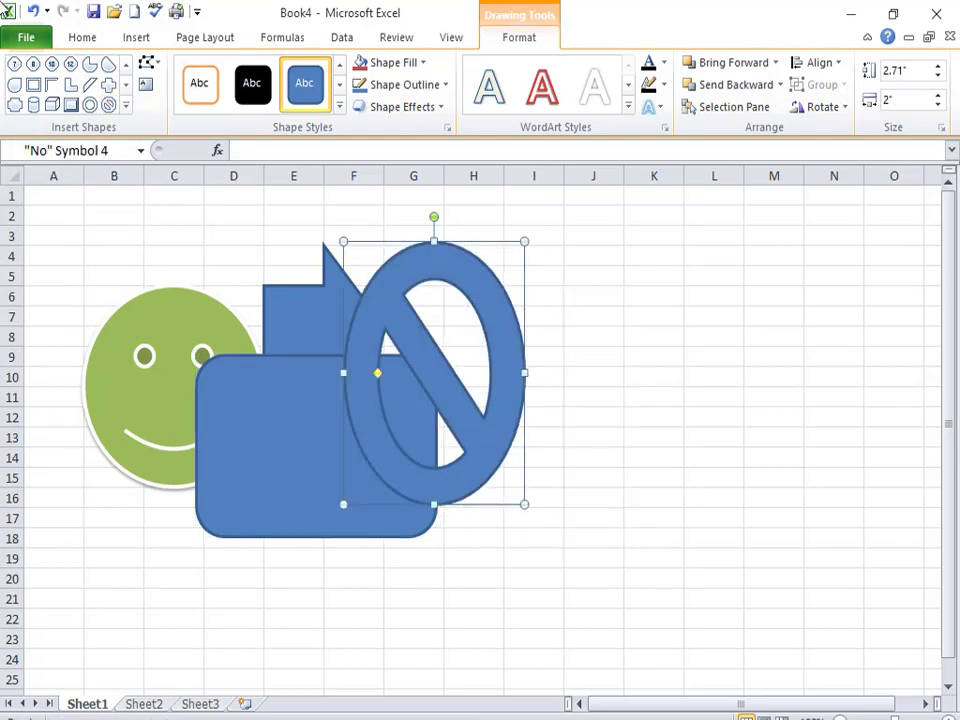
Step: Draw a 7-point star about 2.6" high and 2.67" wide and move it over the "No" symbol and the rectangle's edge
click(125, 104)
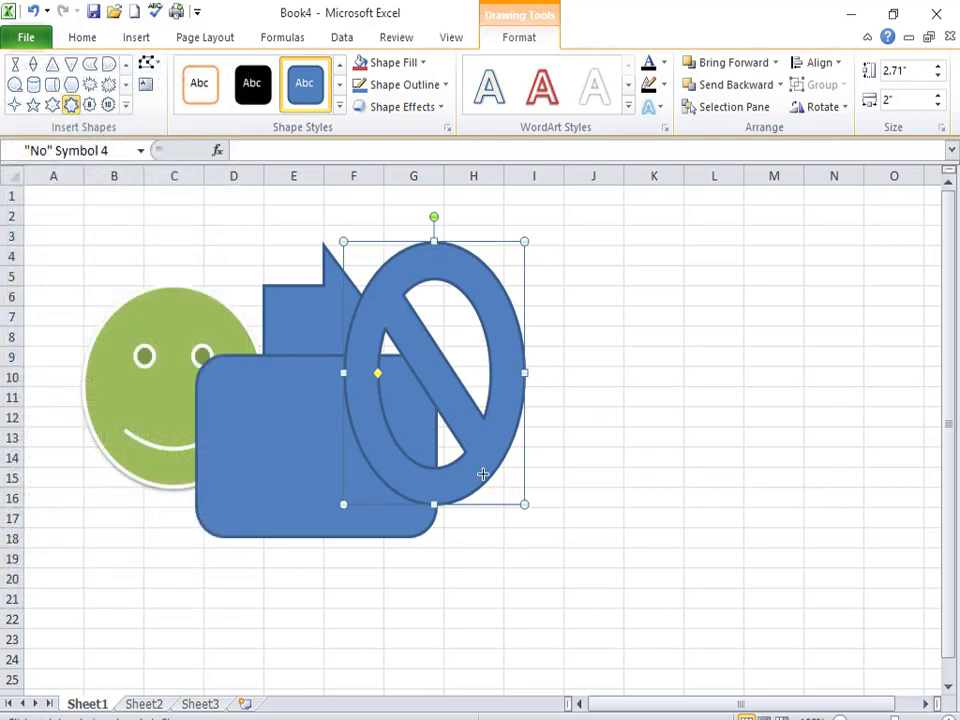
drag(505, 454, 667, 580)
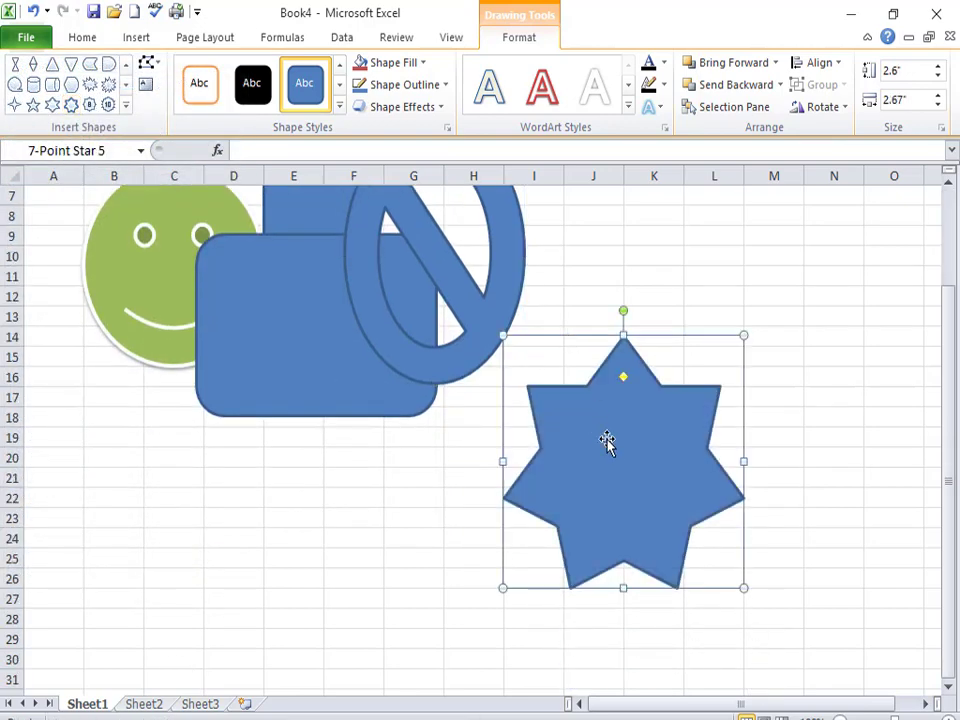
drag(606, 443, 487, 351)
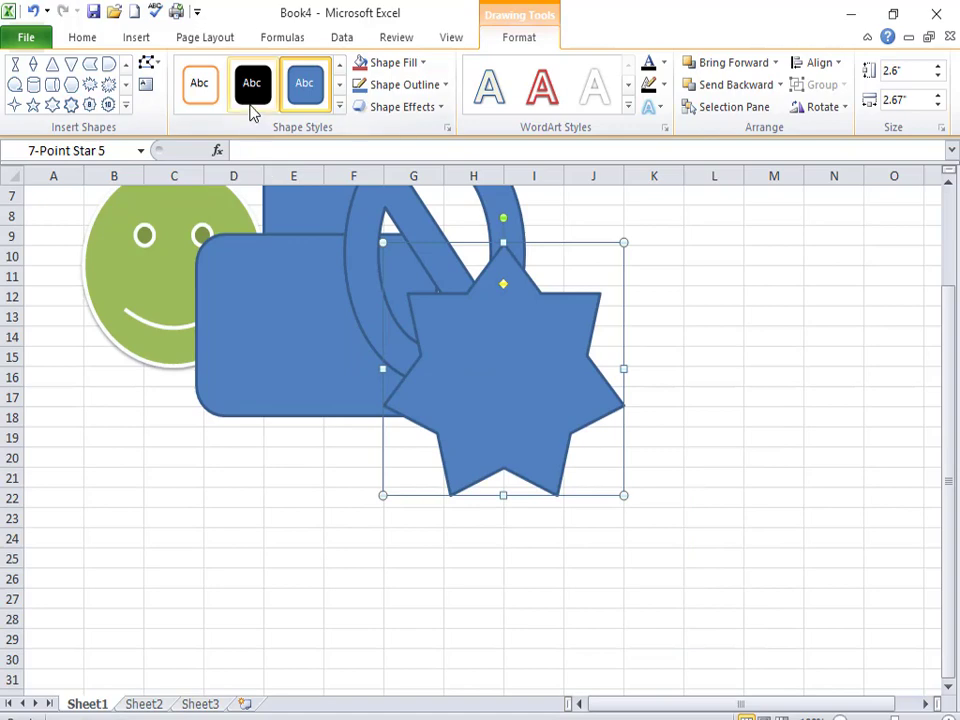
Step: Apply an intense green shape style to the star and a solid orange style to the rounded rectangle
click(339, 107)
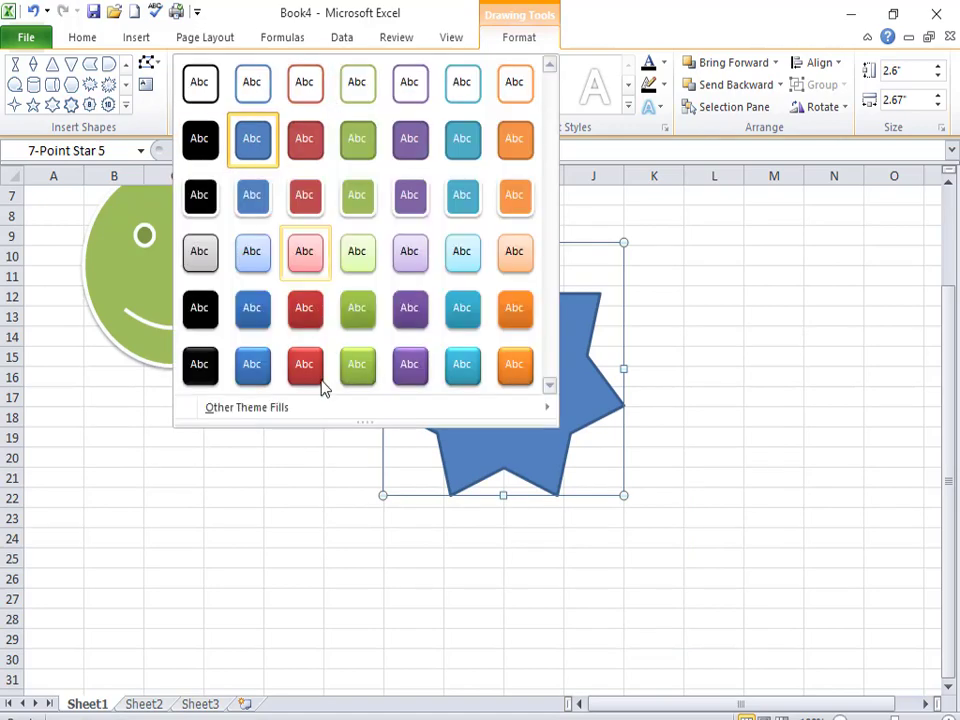
click(357, 385)
click(267, 358)
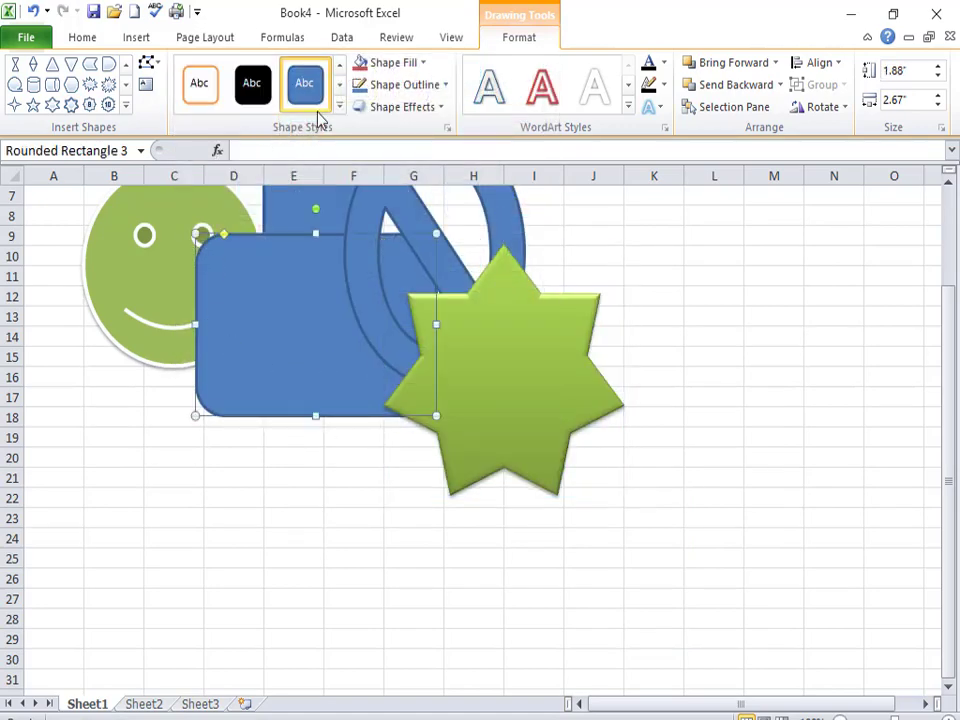
click(340, 85)
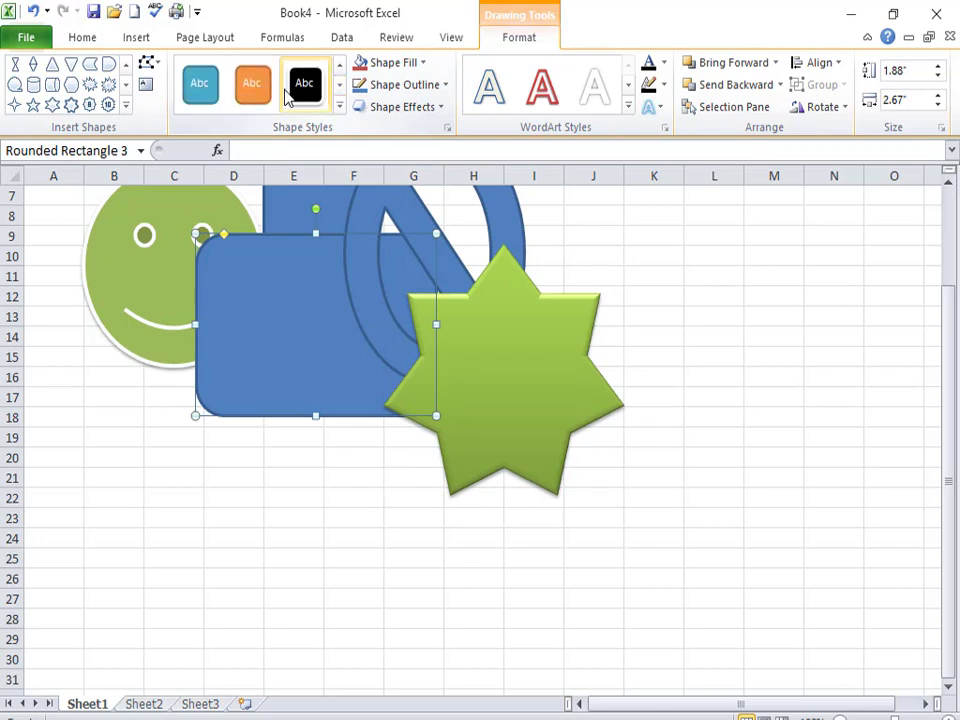
click(251, 92)
scroll(320, 330, up, 1)
Step: Apply a subtle light blue shape style to the right arrow and a subtle grey style to the "No" symbol
click(298, 250)
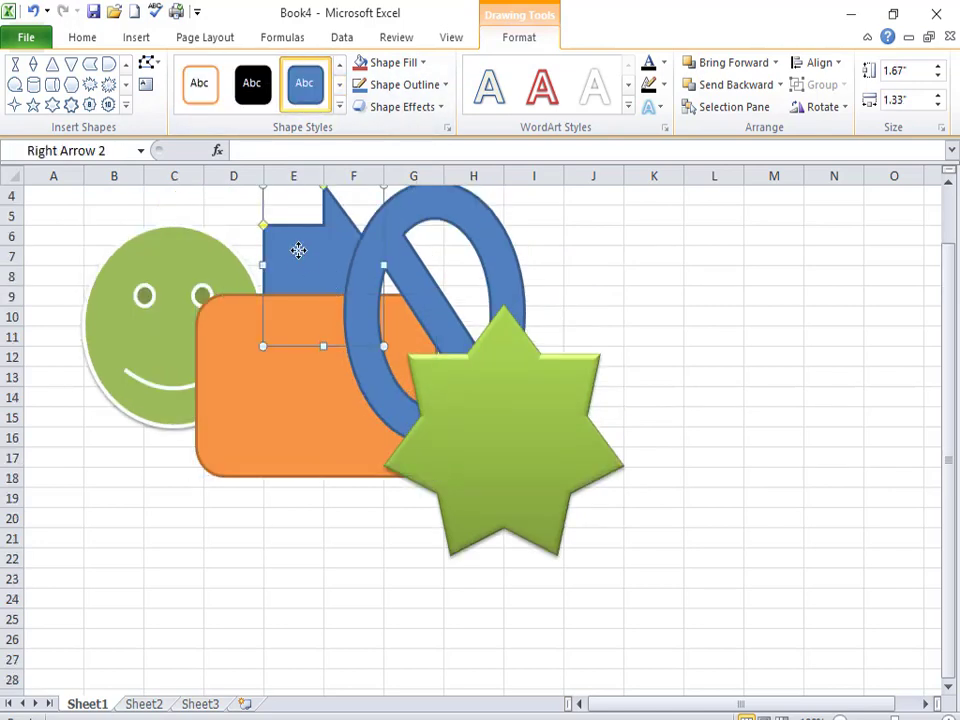
click(340, 106)
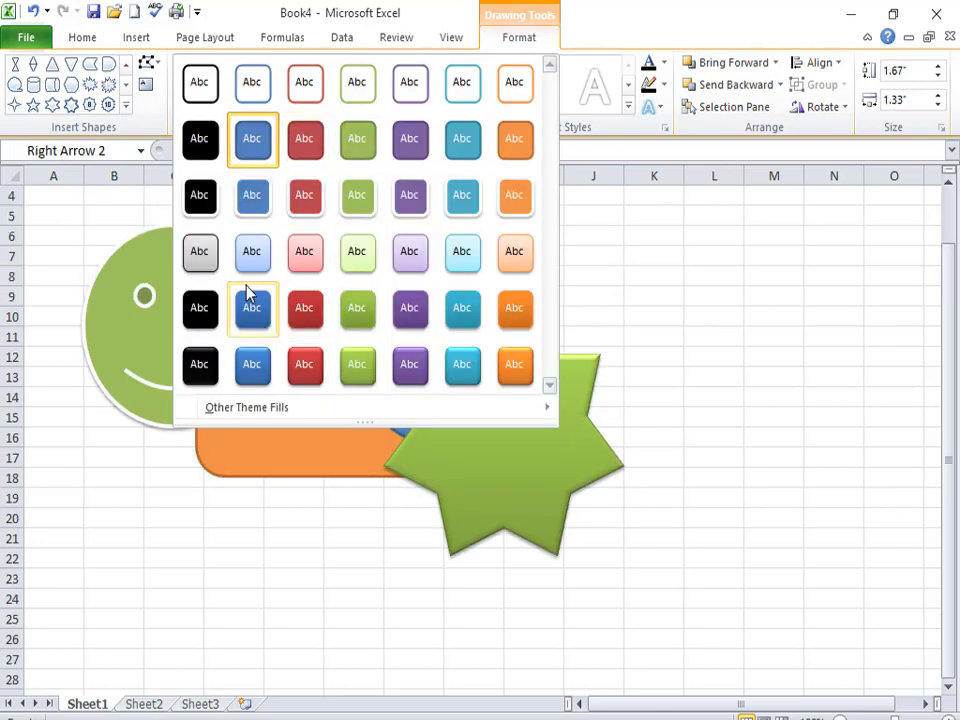
click(251, 255)
click(477, 229)
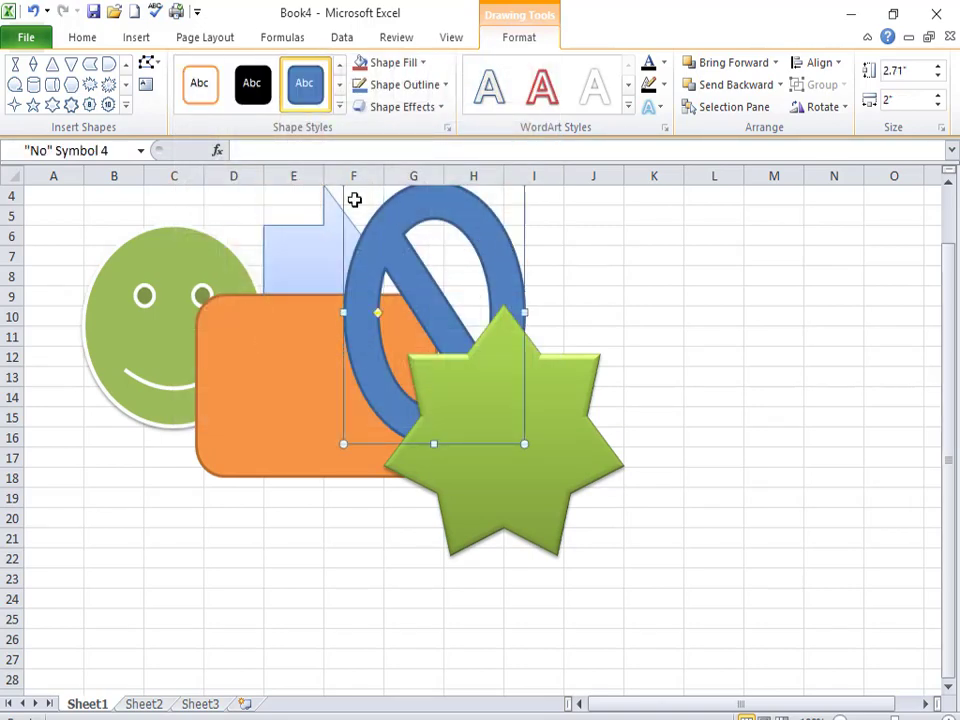
click(340, 106)
click(197, 251)
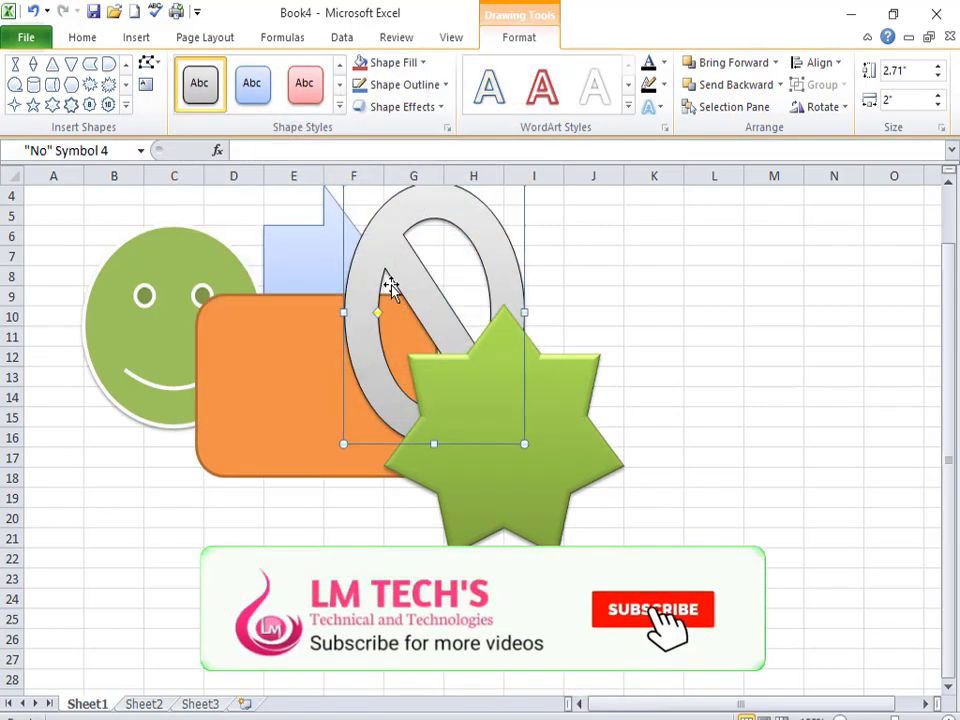
Step: Move the star slightly down so its tip starts around row 11, and deselect it
drag(518, 521, 555, 543)
drag(536, 491, 497, 482)
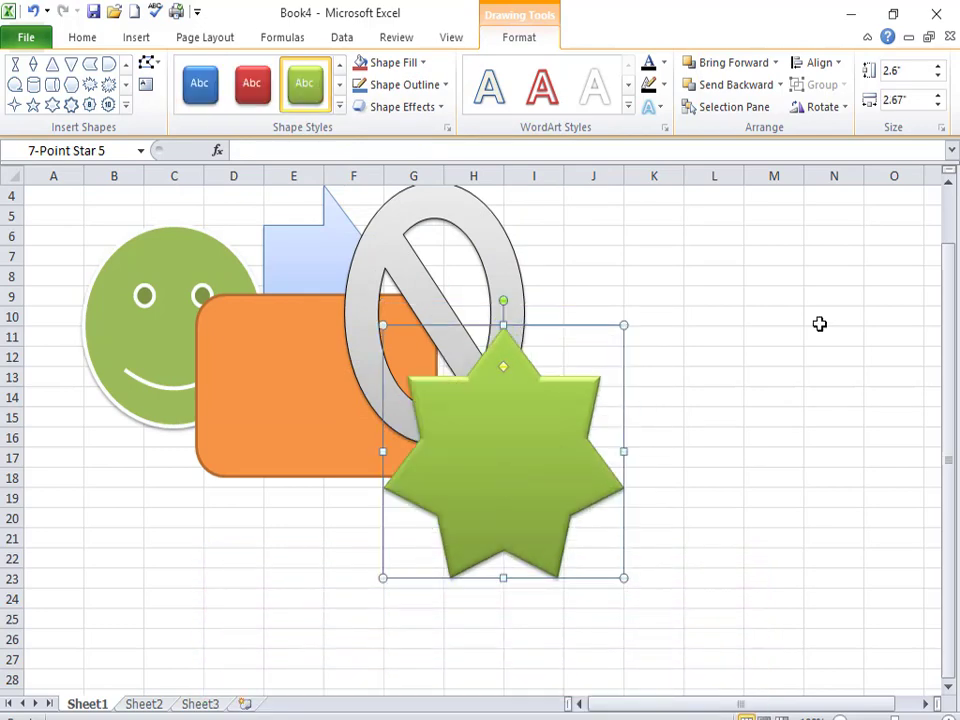
click(735, 371)
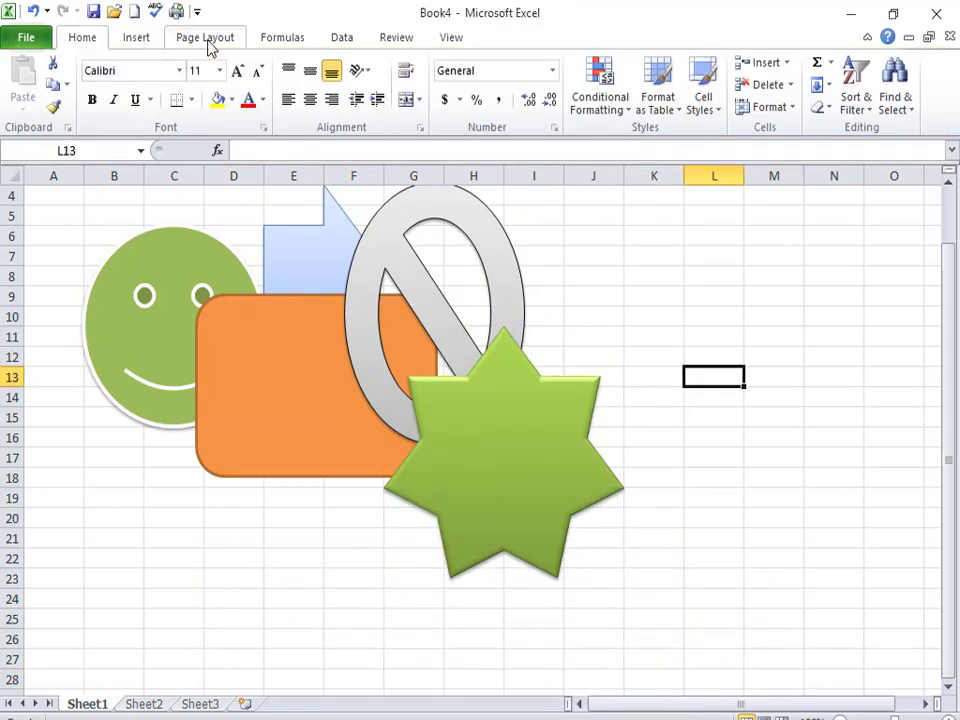
Step: Bring the orange rounded rectangle forward one level, in front of the "No" symbol
click(209, 42)
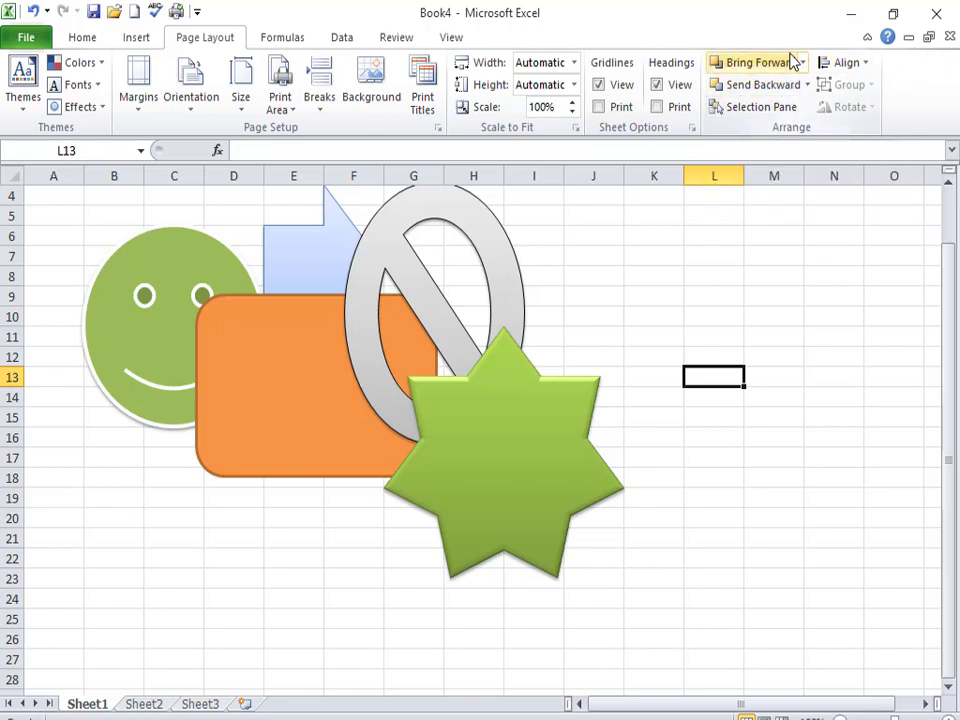
click(278, 358)
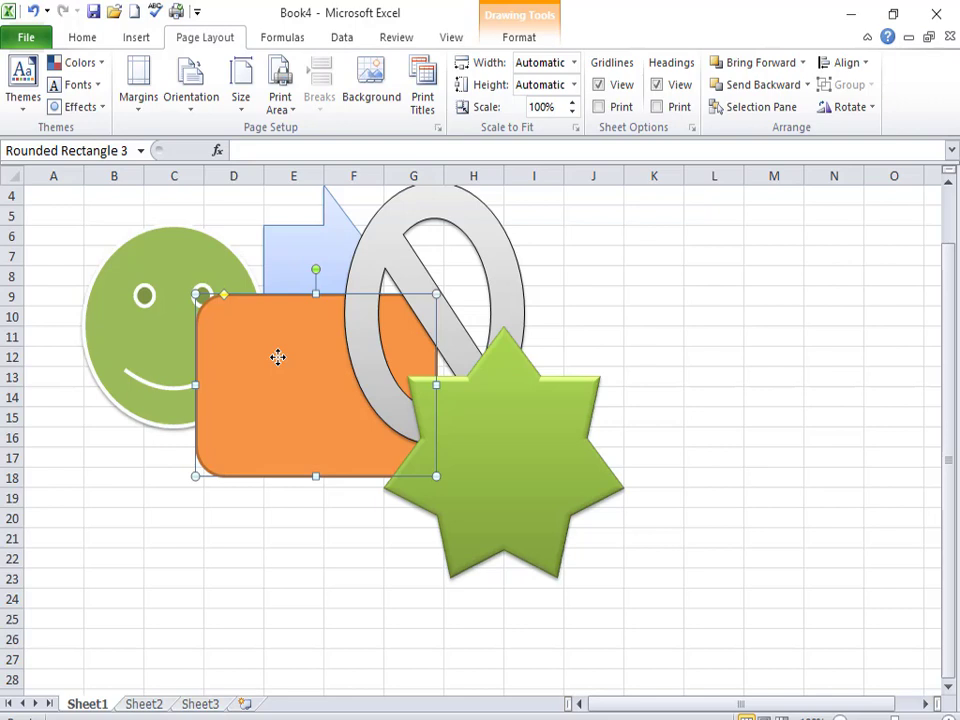
click(806, 63)
click(744, 86)
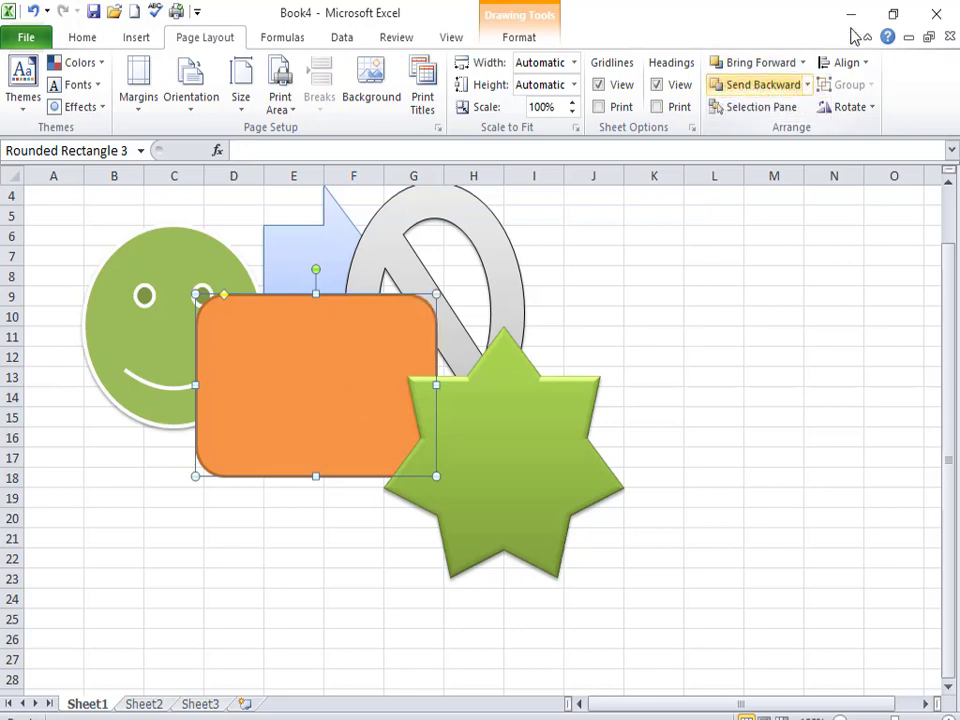
Step: Shift the orange rectangle to start at cell D9 and bring it forward another level, in front of the star
drag(223, 390, 200, 369)
mouse_move(276, 379)
mouse_down()
mouse_move(289, 381)
mouse_move(269, 373)
mouse_up()
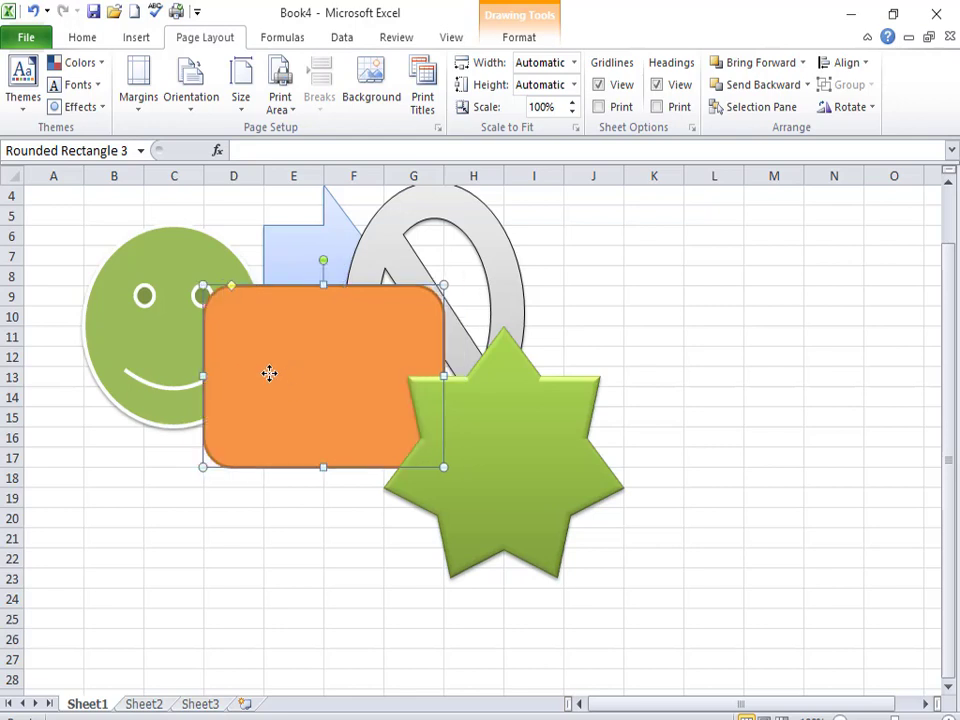
click(802, 62)
click(803, 87)
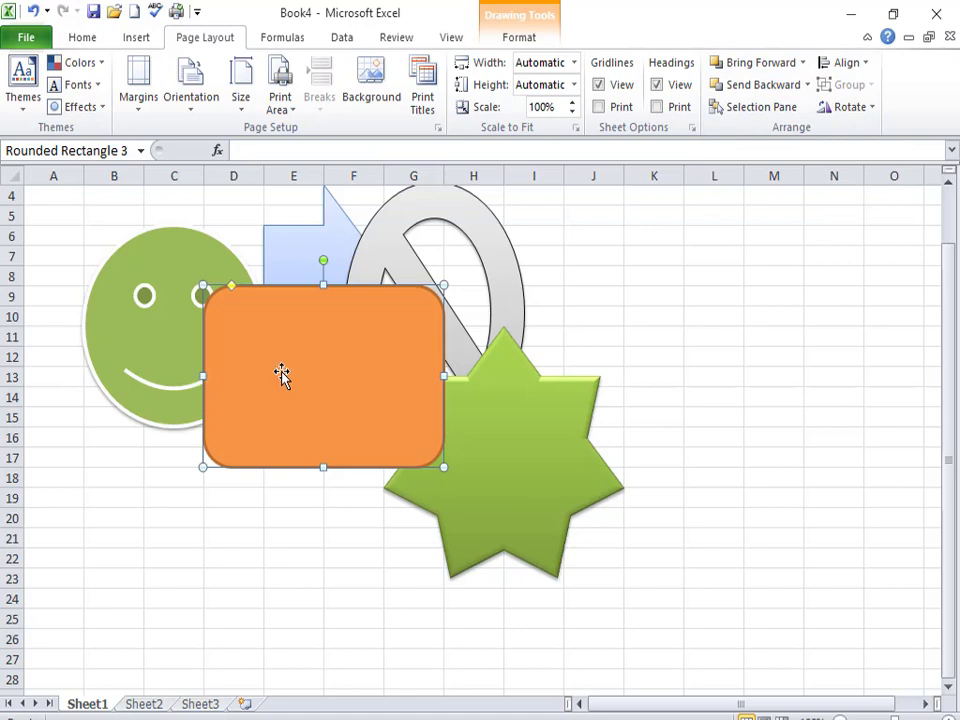
Step: Bring the smiley face to the front of all the other shapes
click(486, 439)
click(151, 362)
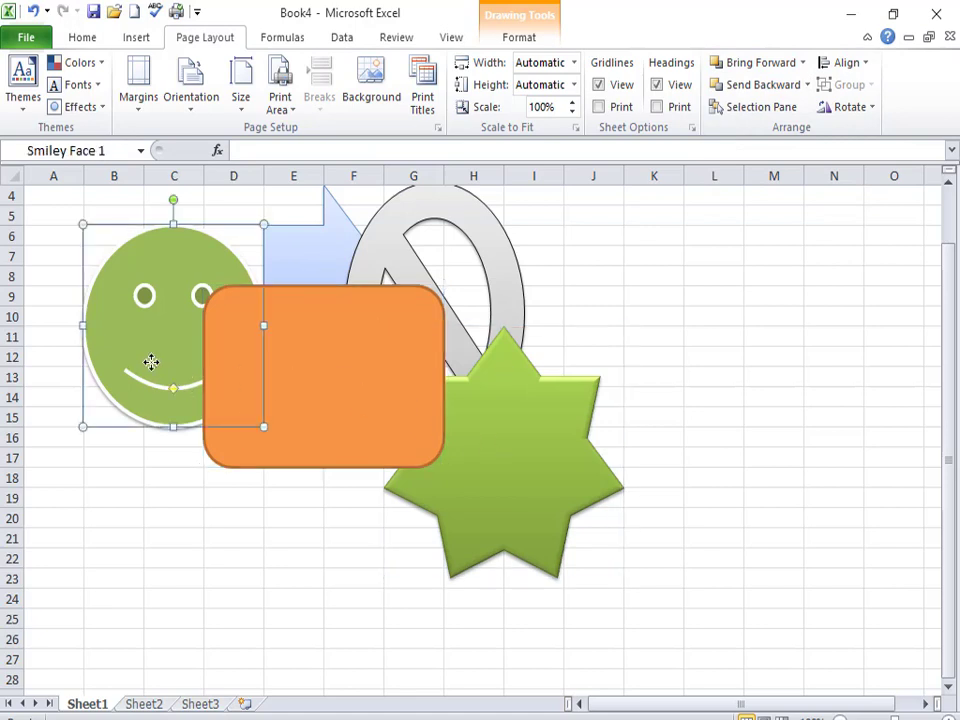
click(801, 63)
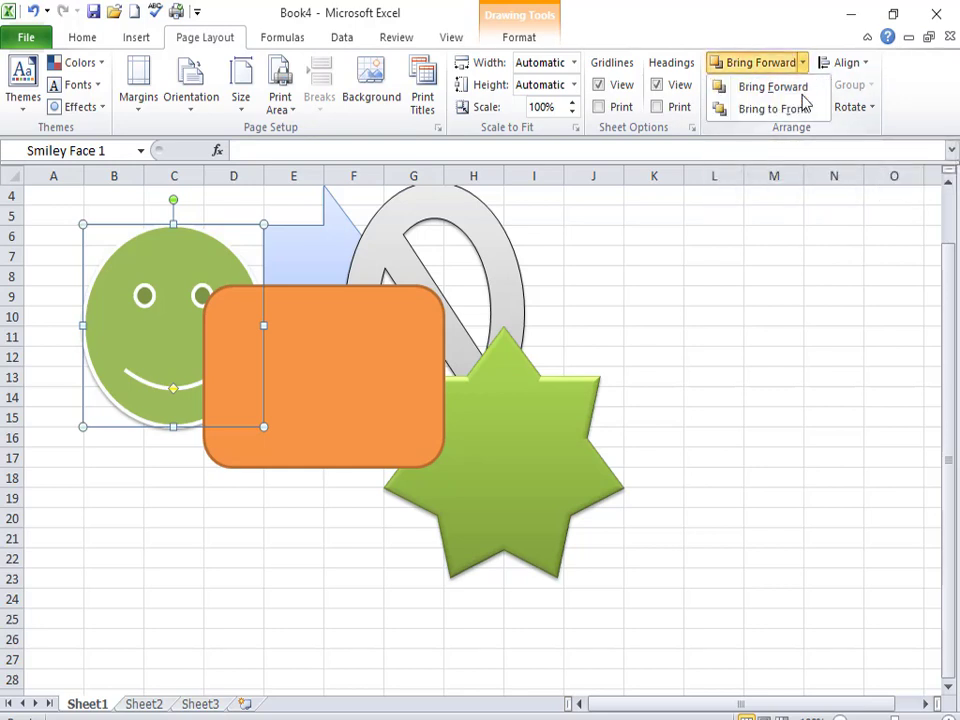
click(803, 109)
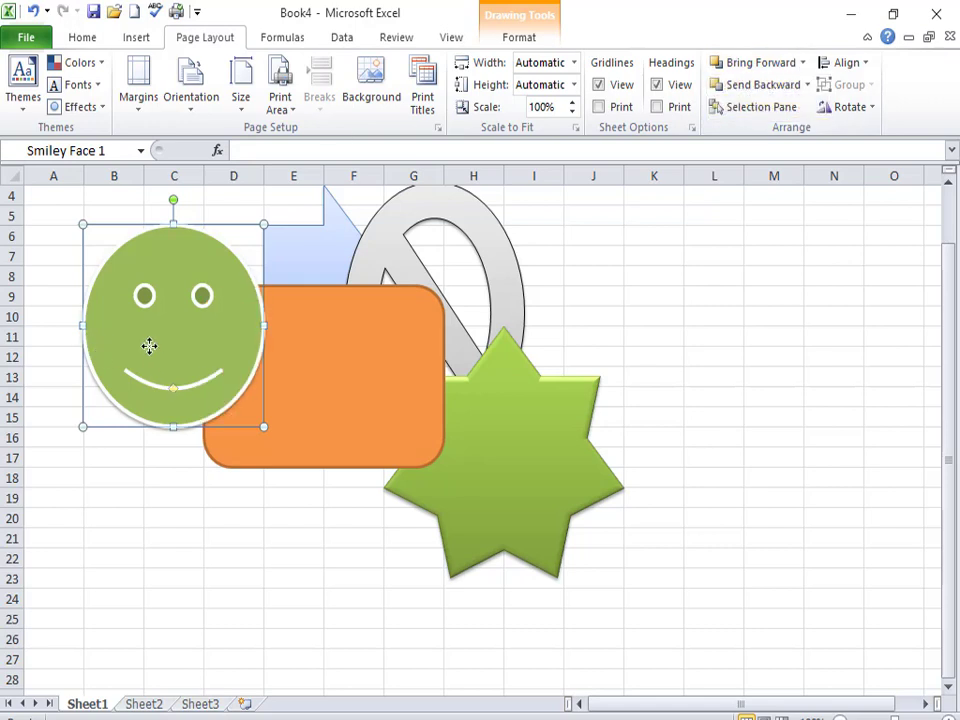
key(Up)
key(Up)
key(Up)
key(Down)
key(Down)
key(Down)
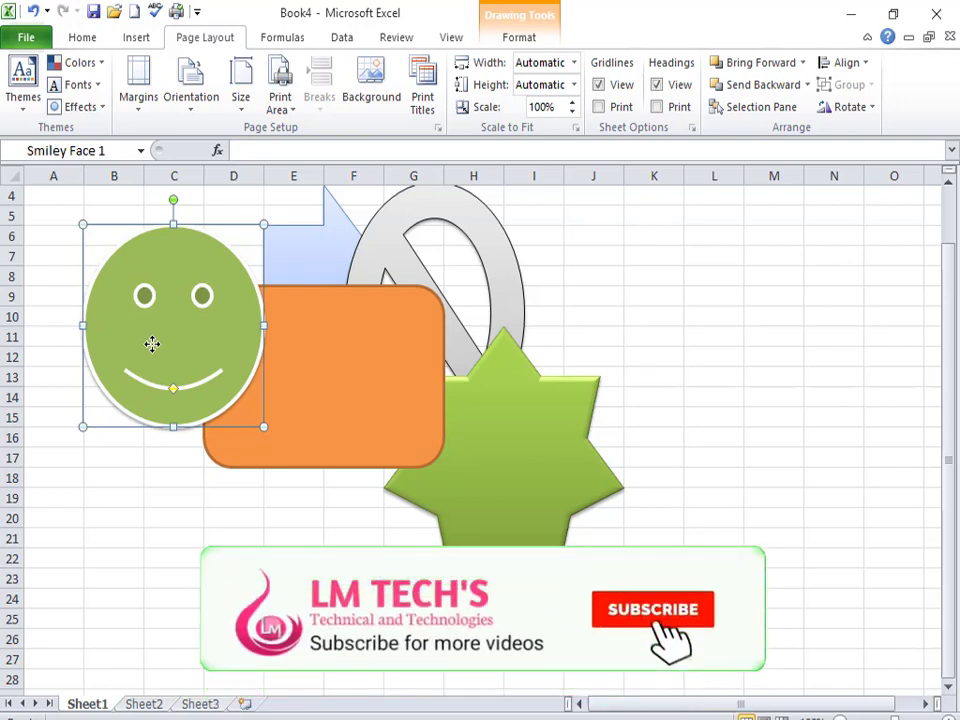
Step: Move the grey "No" symbol down about two rows so its upper edge sits at row 6
click(396, 401)
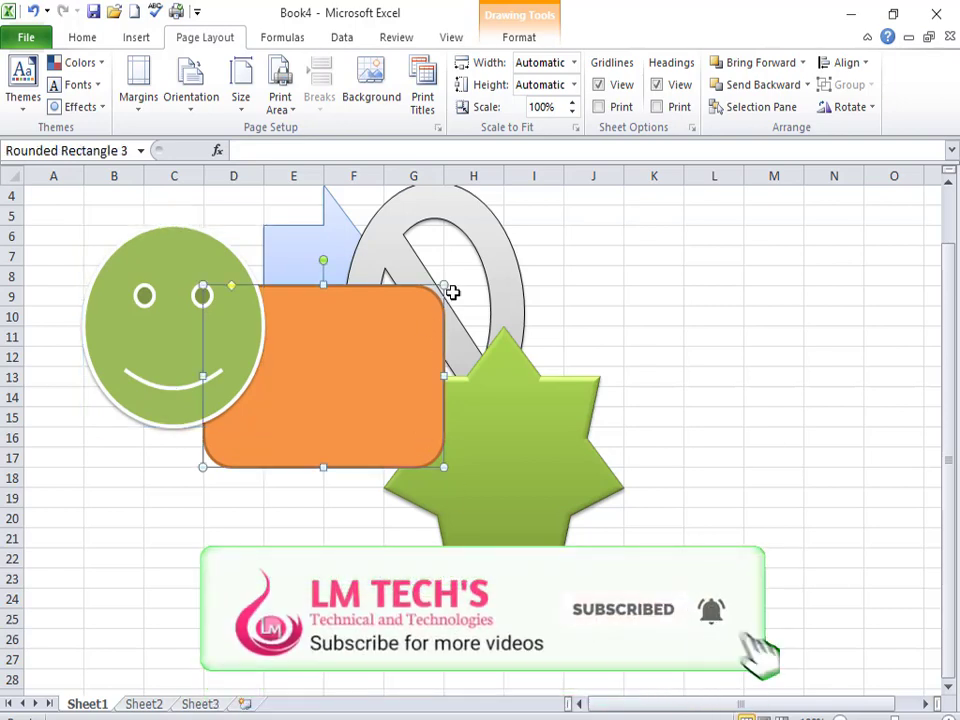
drag(491, 261, 541, 300)
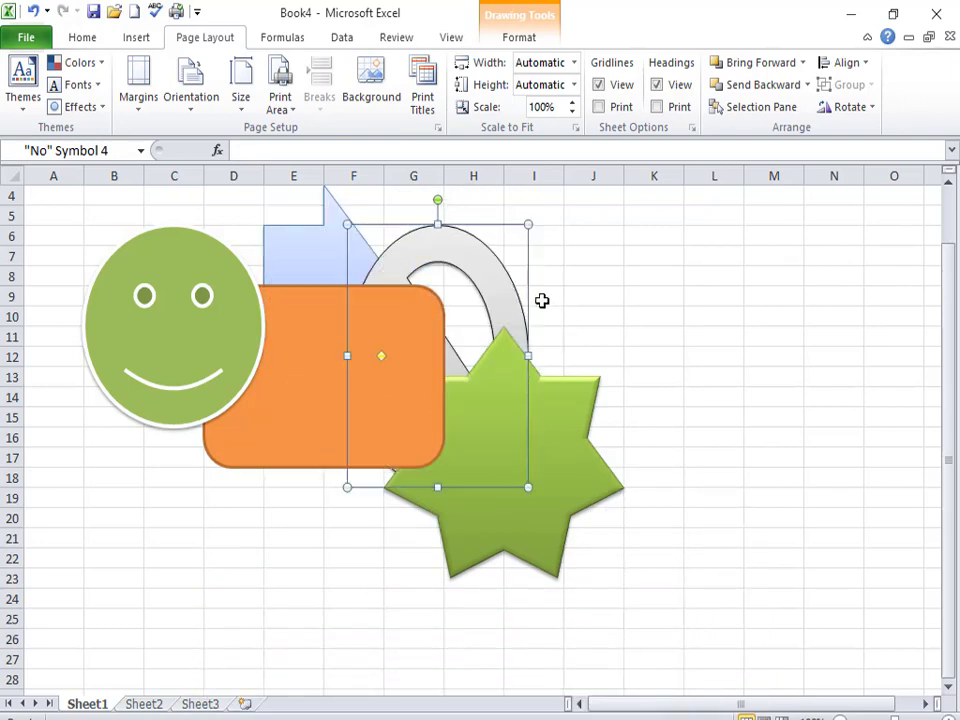
Step: Send the orange rounded rectangle backward two levels, behind the star and the "No" symbol
click(356, 369)
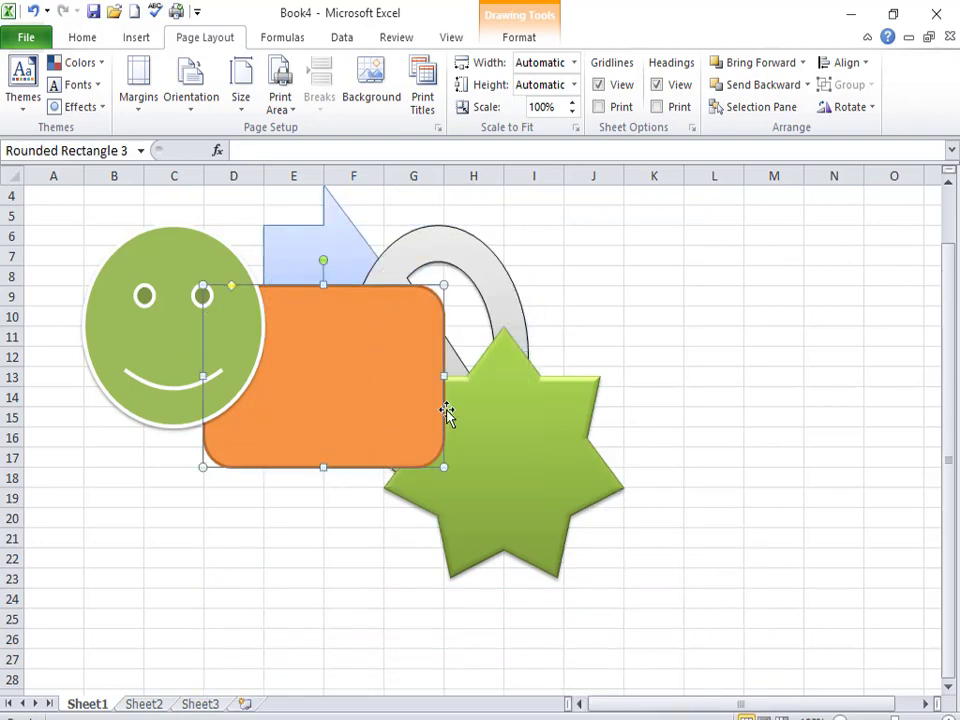
click(446, 413)
click(317, 364)
click(808, 86)
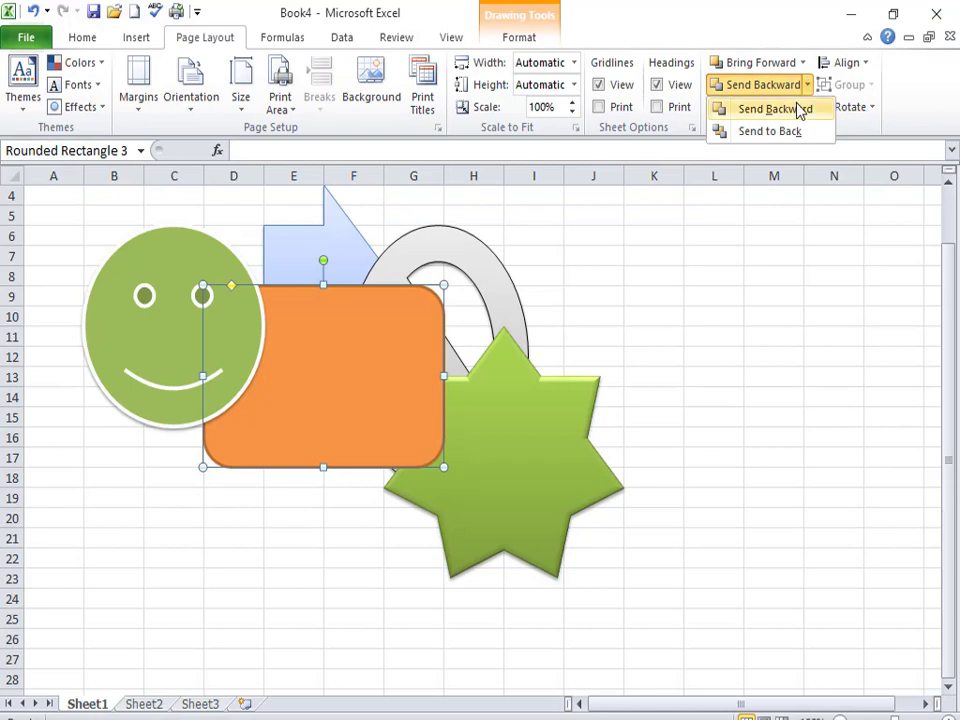
click(798, 108)
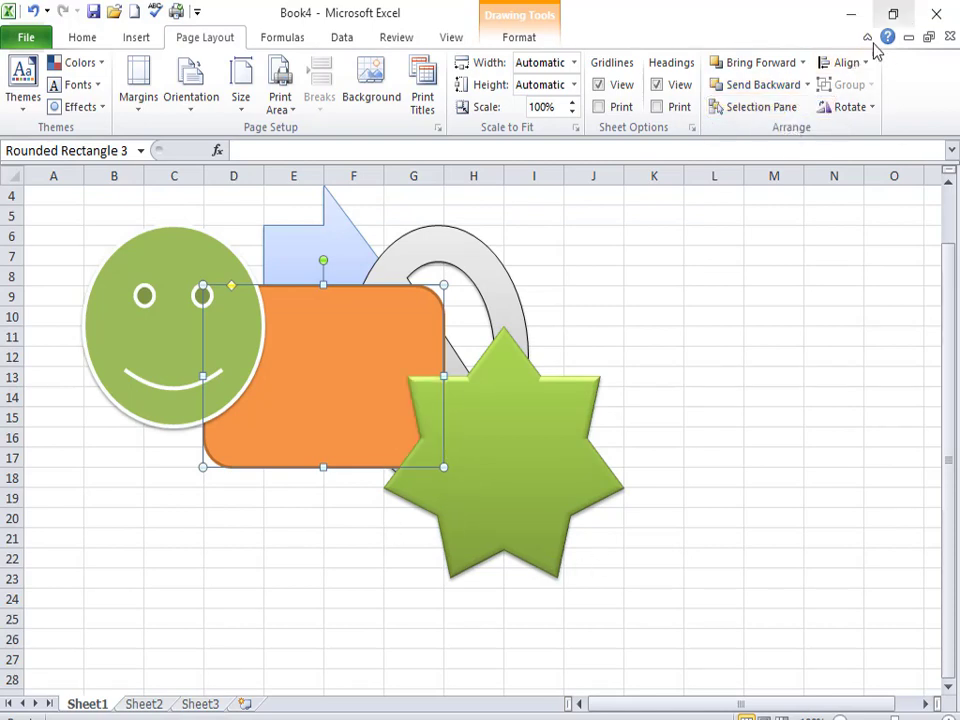
click(808, 86)
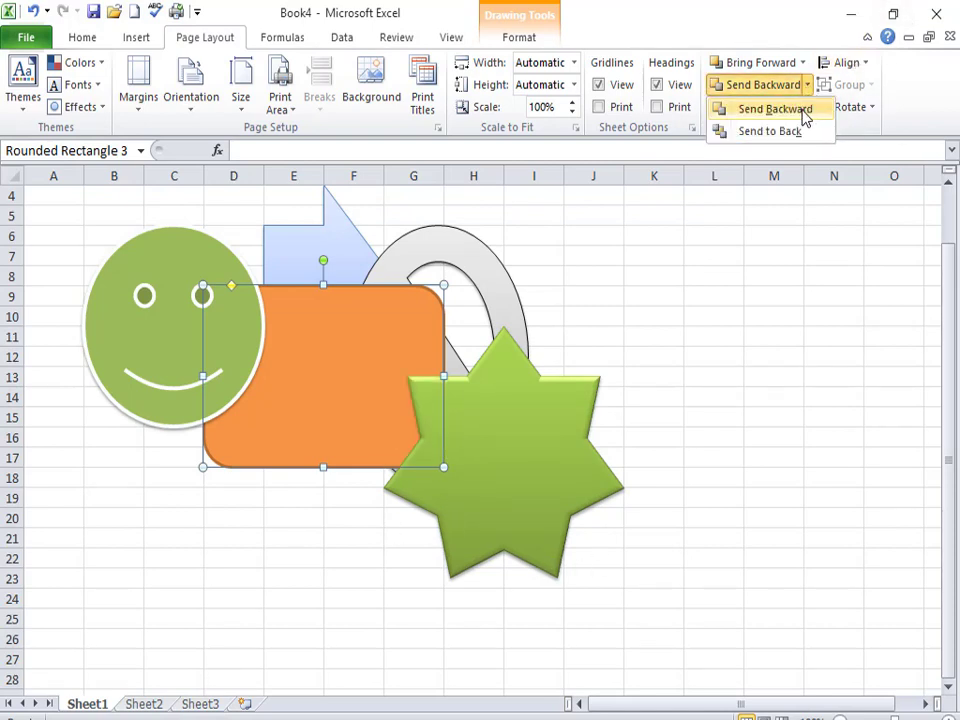
click(805, 114)
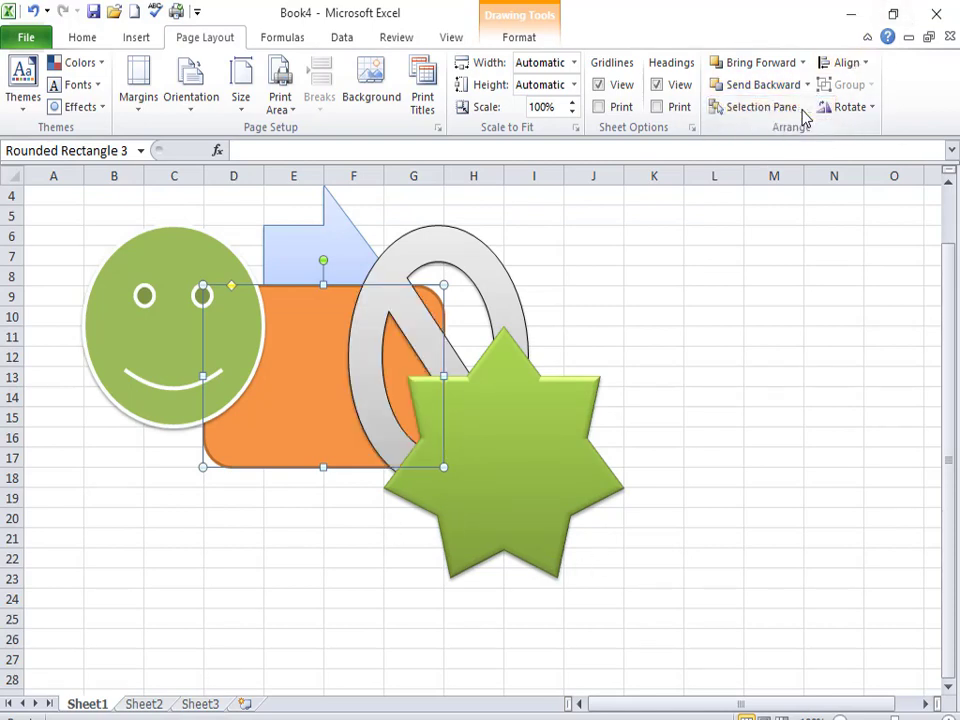
click(600, 356)
click(285, 354)
click(482, 311)
click(463, 446)
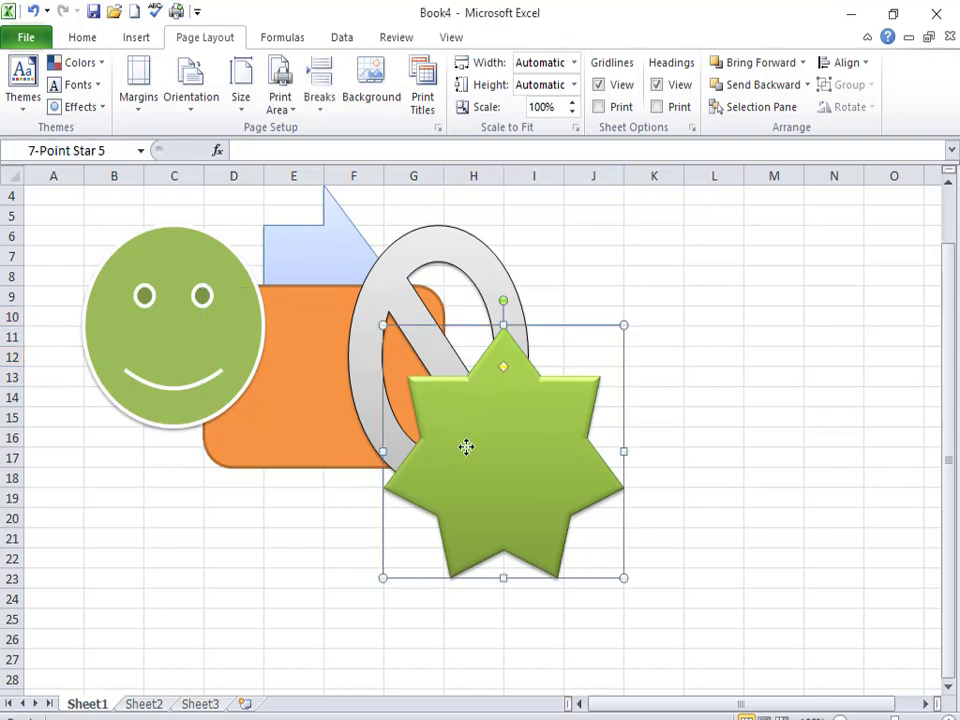
click(359, 416)
click(294, 435)
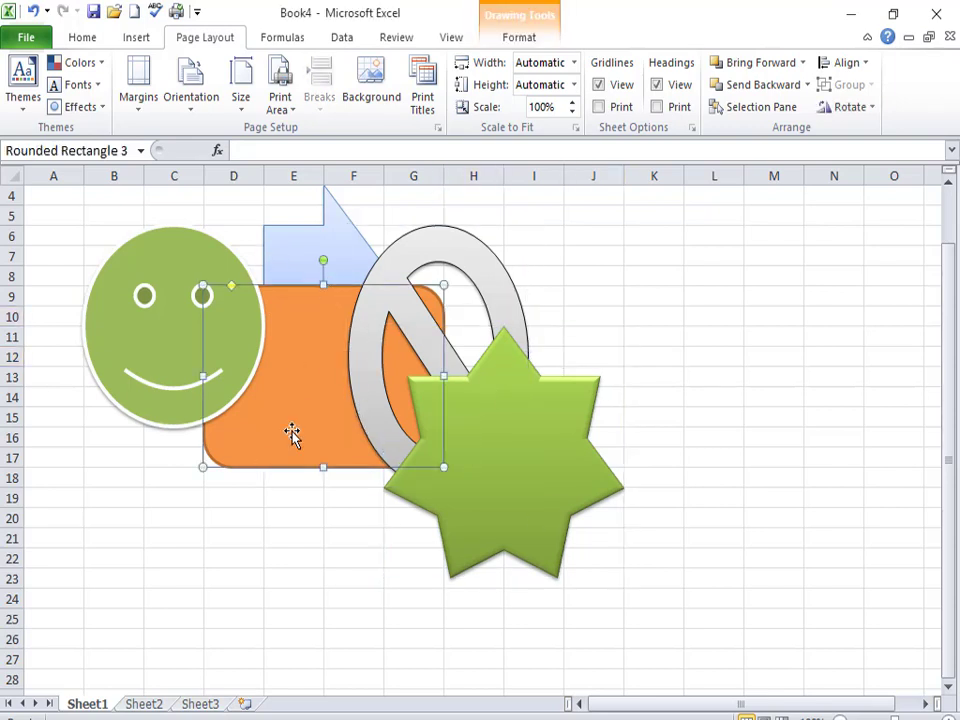
Step: Show the Selection Pane and select the star, the "No" symbol, the rounded rectangle and the right arrow in turn from its list
click(762, 110)
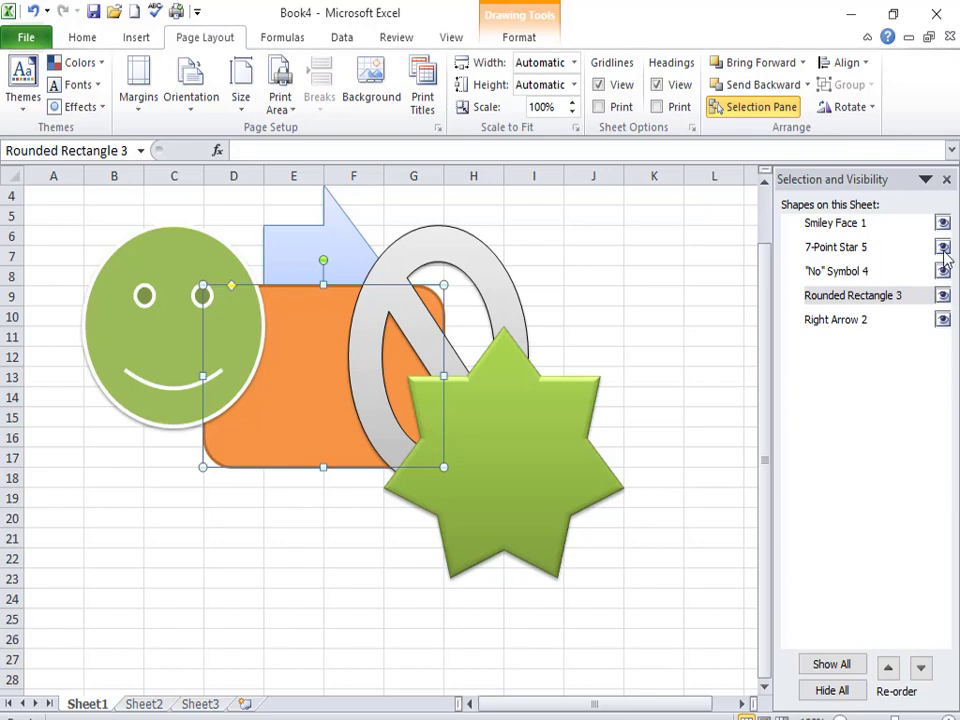
click(828, 248)
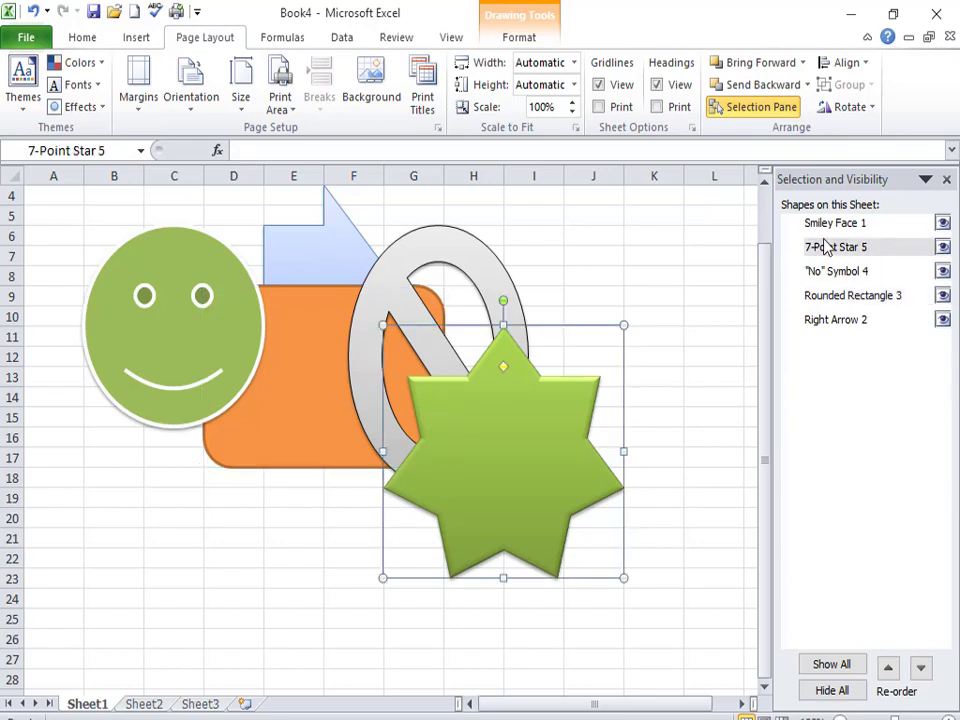
click(830, 274)
click(828, 300)
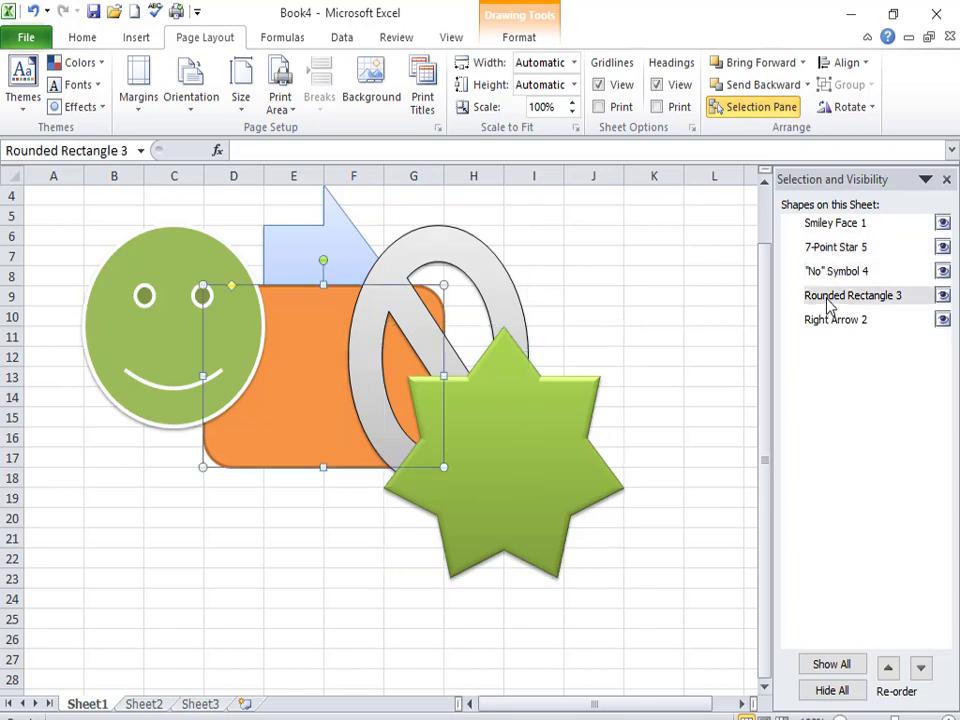
click(830, 322)
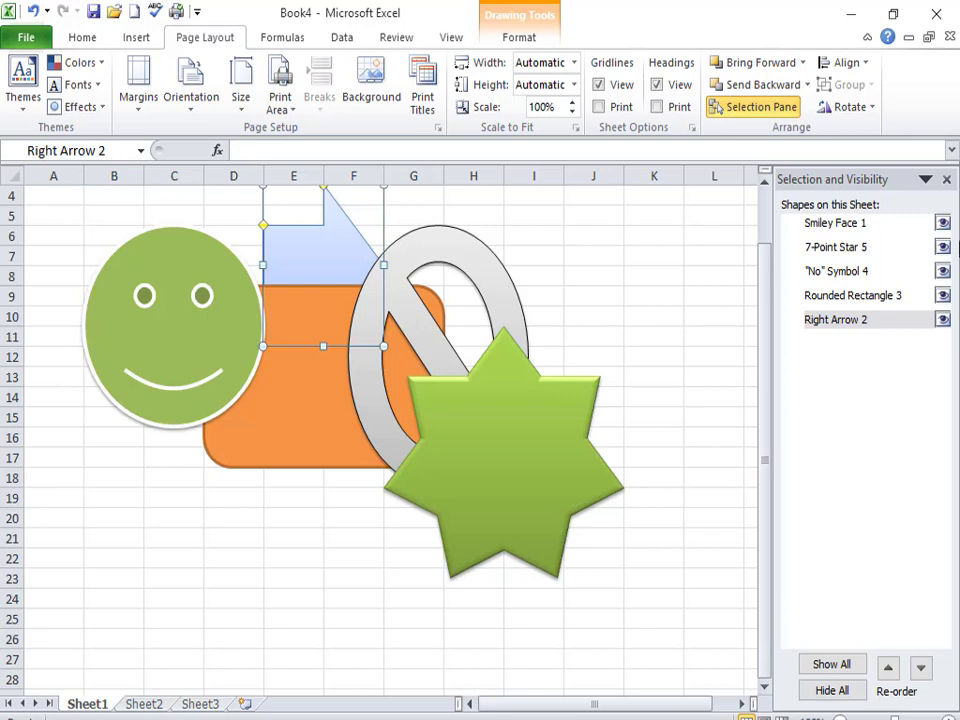
Step: Hide the 7-point star on the sheet and make it visible again
click(943, 247)
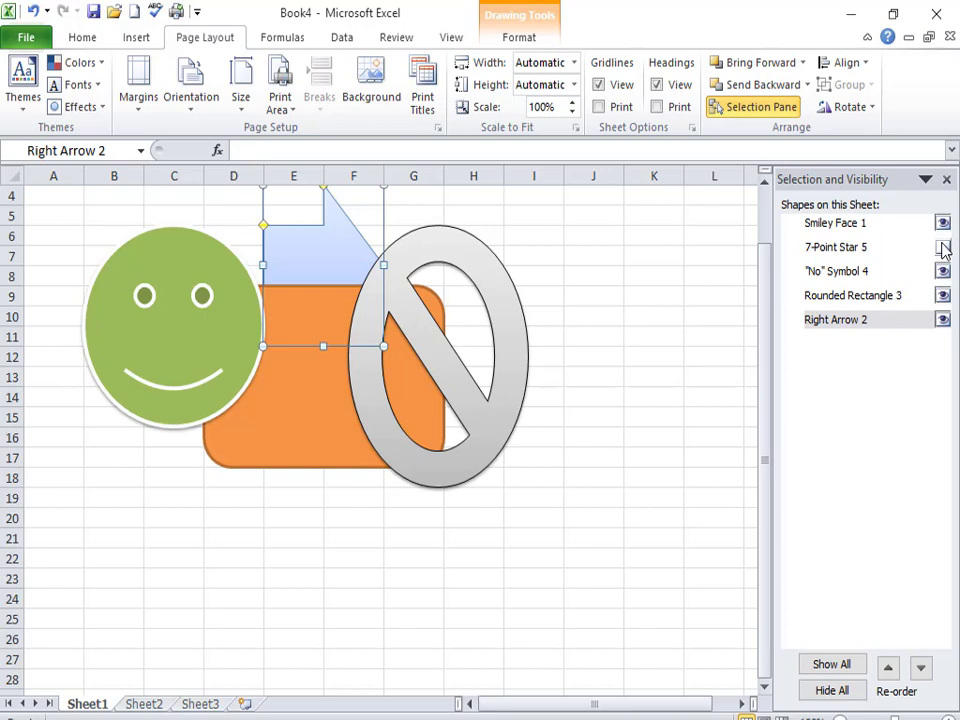
click(943, 247)
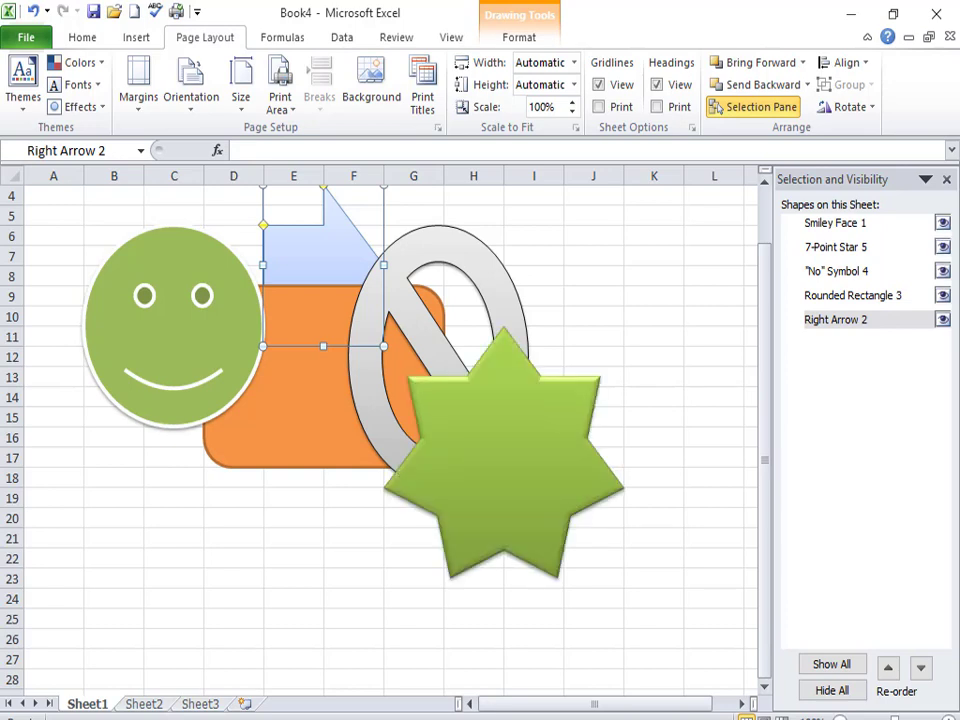
Step: Select the star, turn off the worksheet gridlines through the alignment options, and turn them back on
click(866, 64)
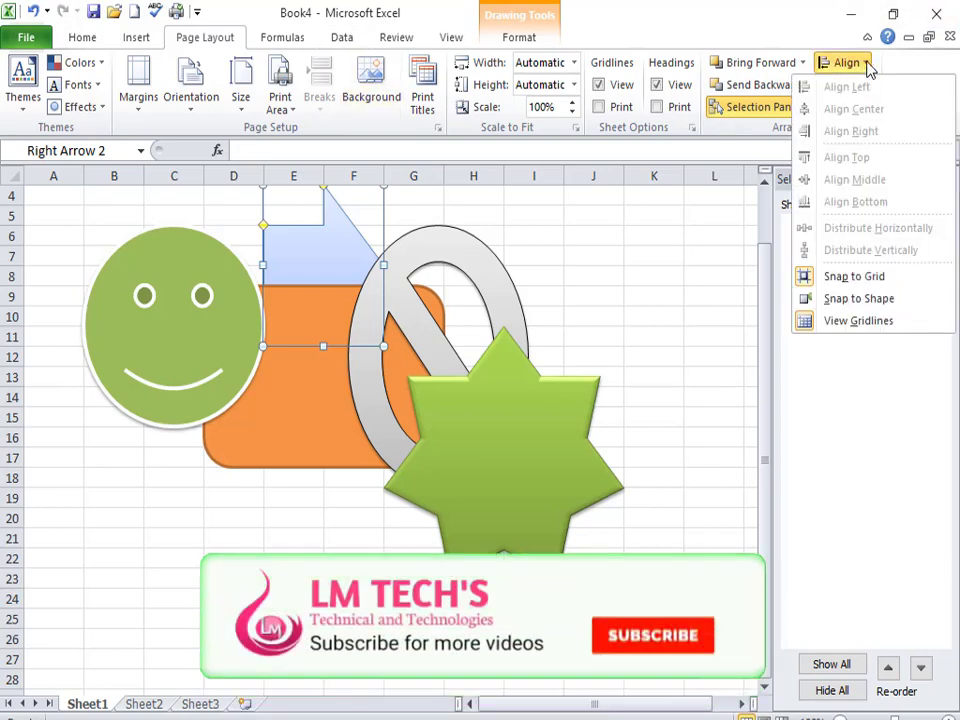
click(492, 380)
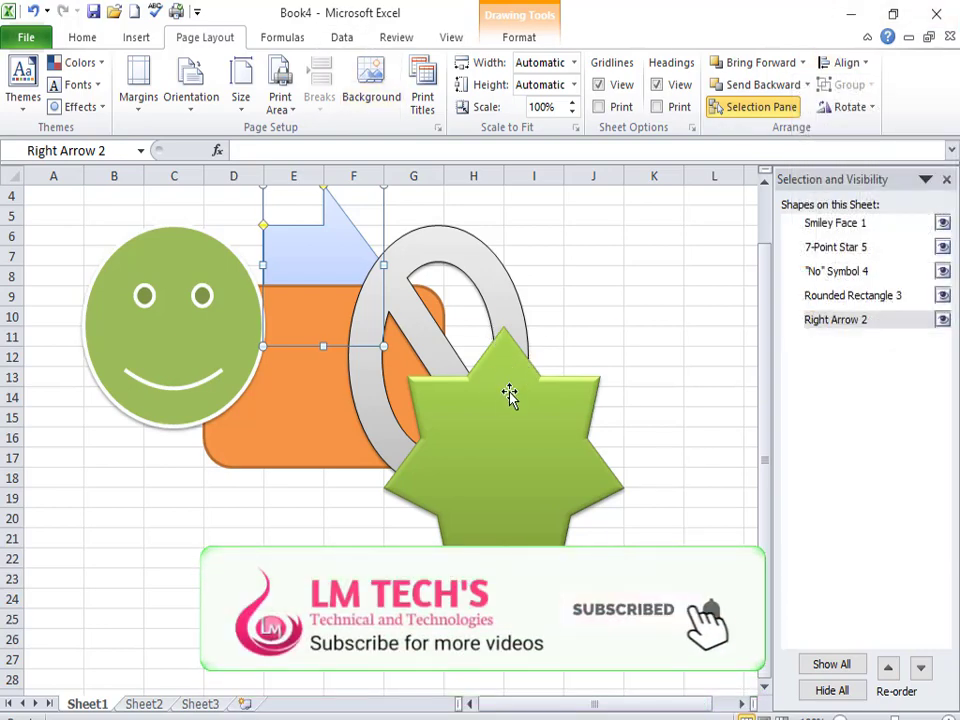
click(509, 393)
click(843, 63)
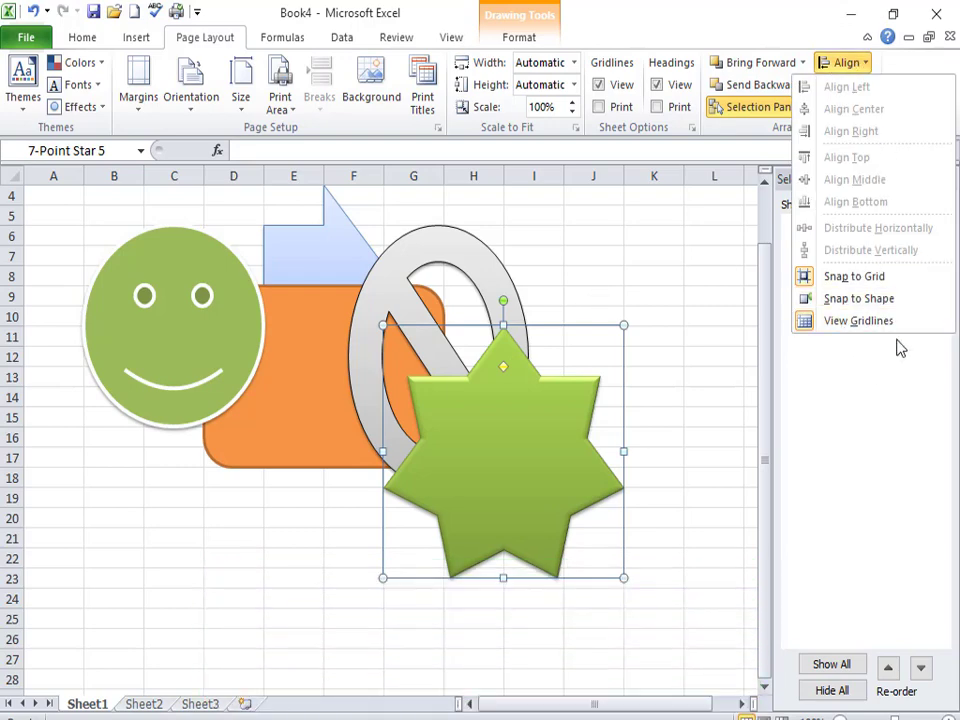
click(862, 321)
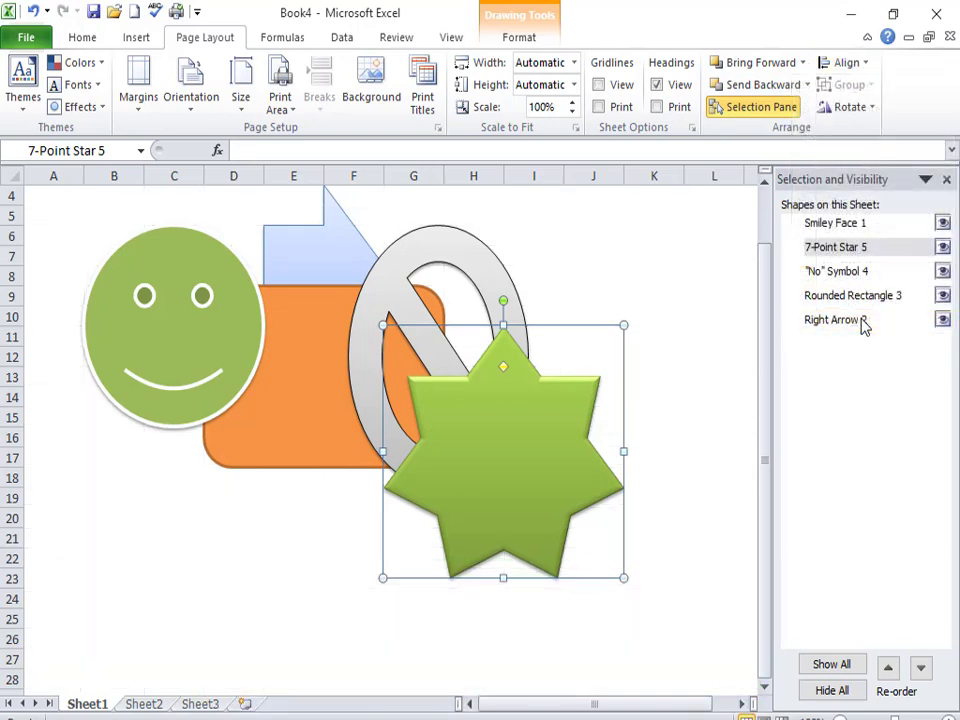
click(599, 85)
Step: Move the smiley face down about one row and slightly to the right
click(847, 110)
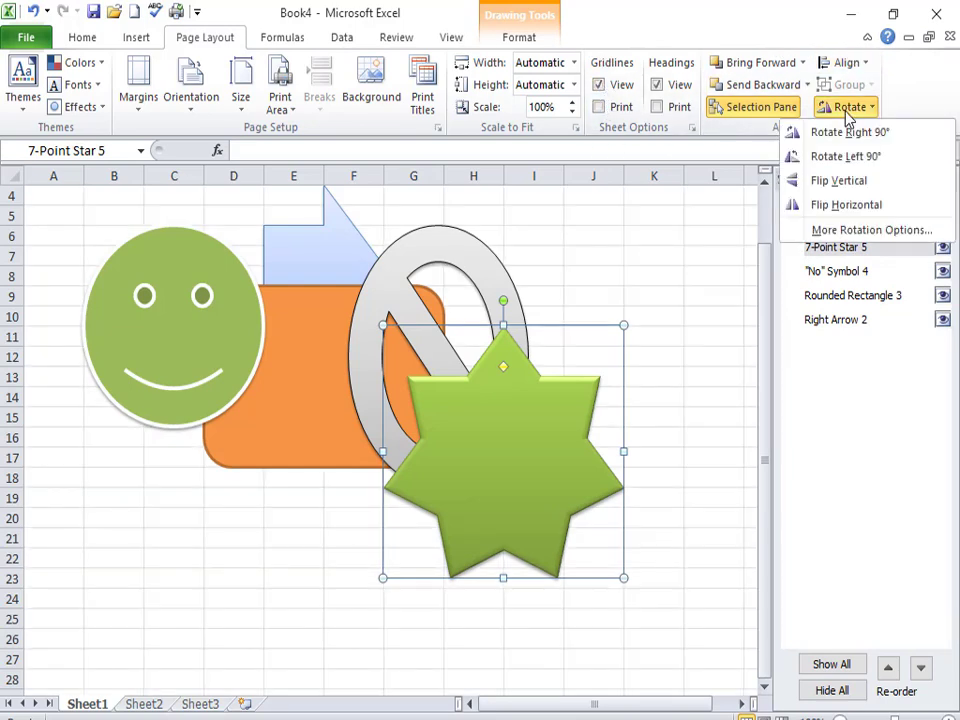
click(165, 300)
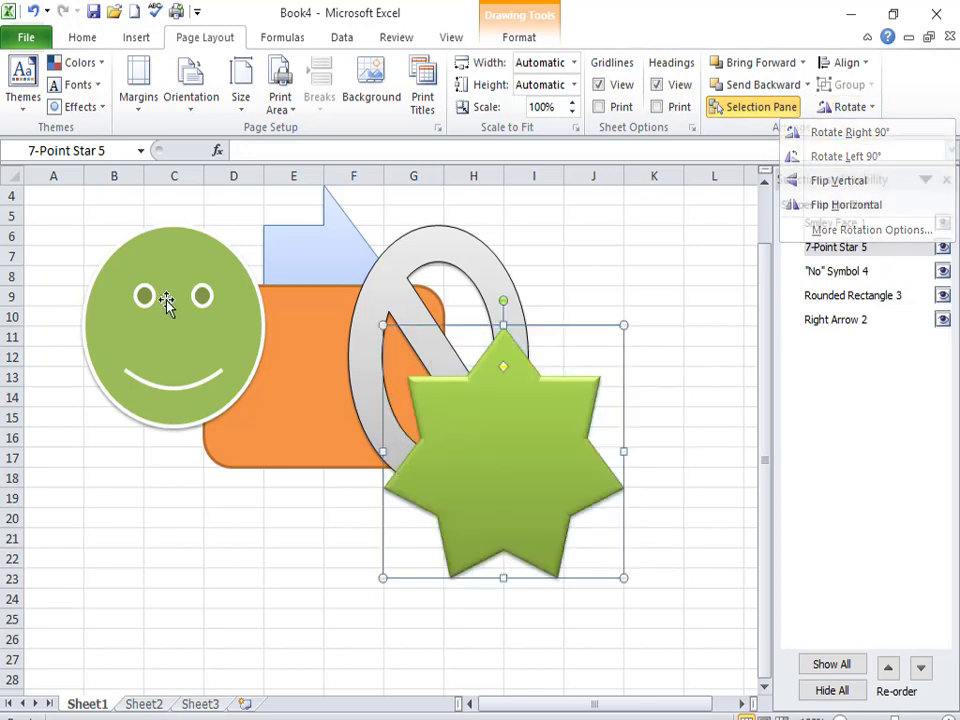
drag(193, 328, 206, 350)
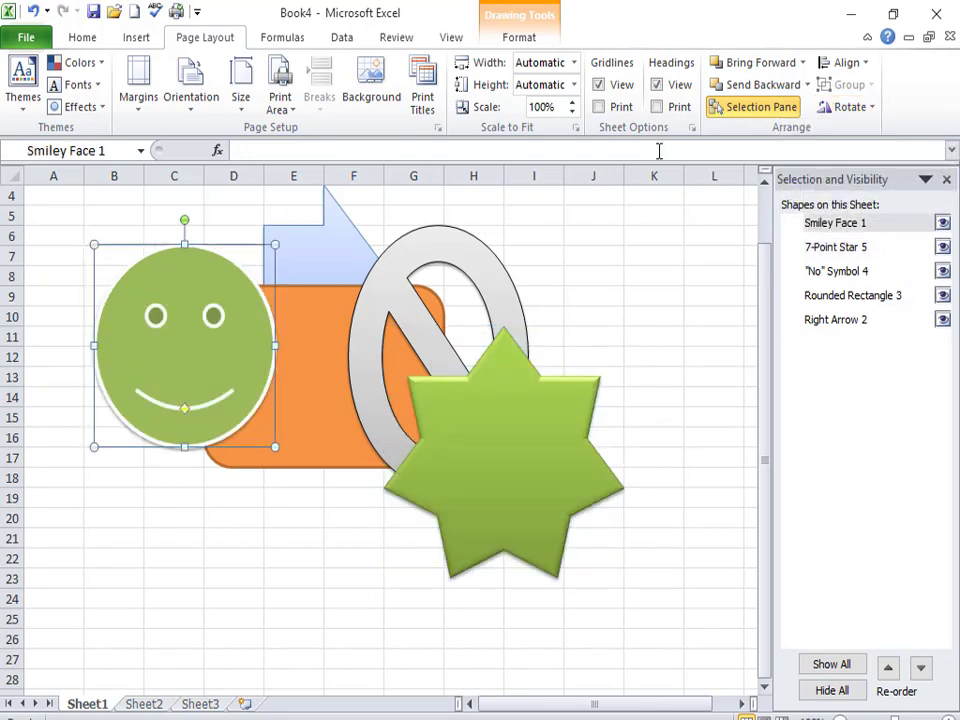
Step: Rotate the smiley face right 90° and rotate it back left 90°
click(870, 107)
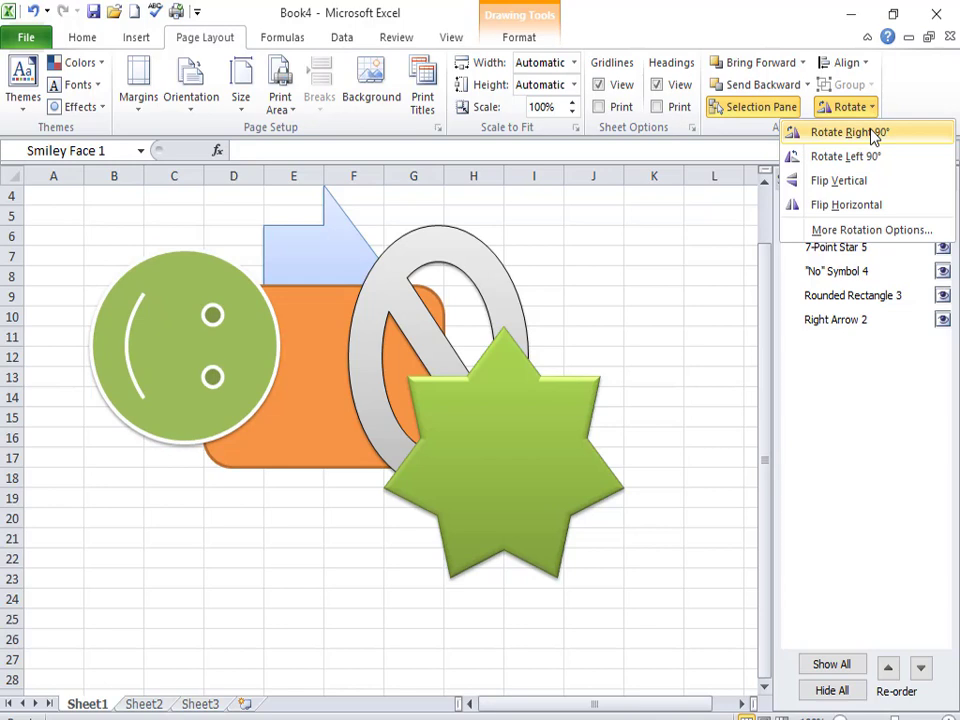
click(873, 134)
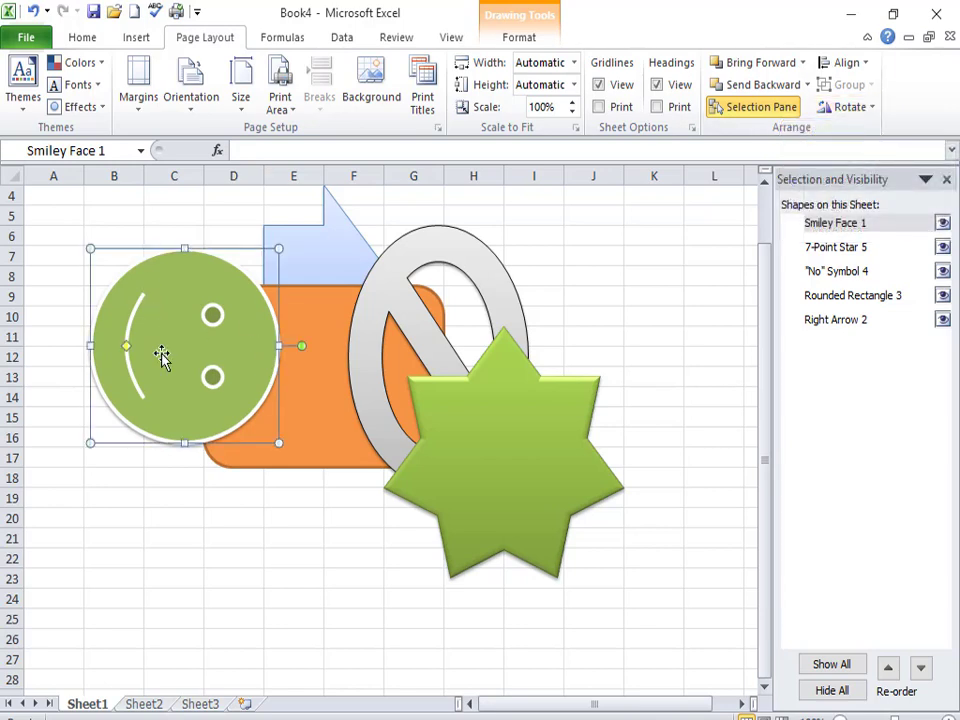
click(862, 108)
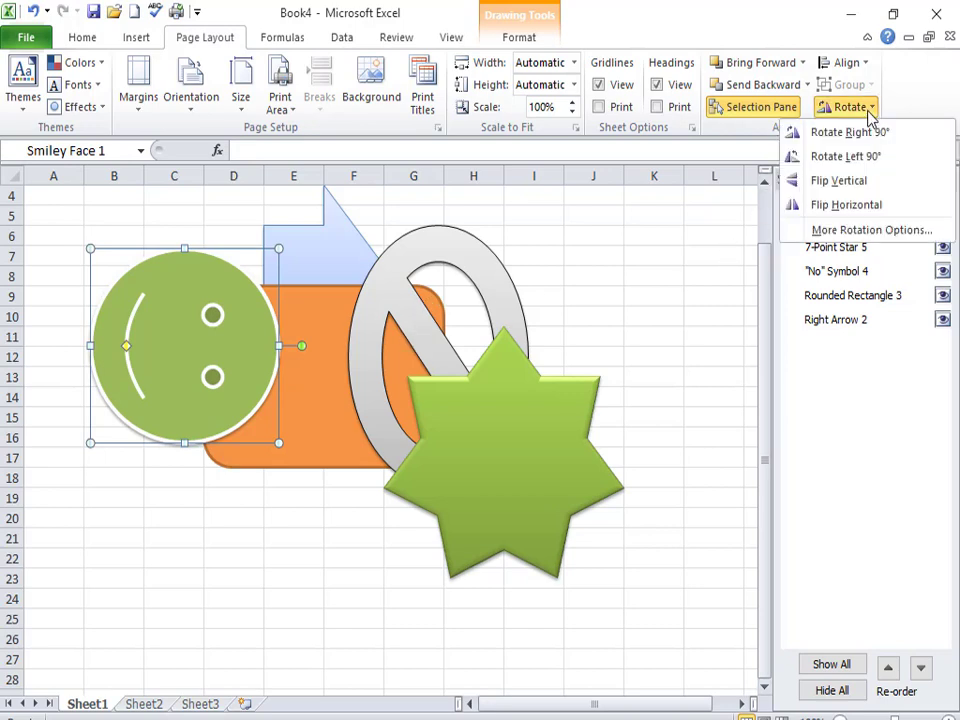
click(873, 160)
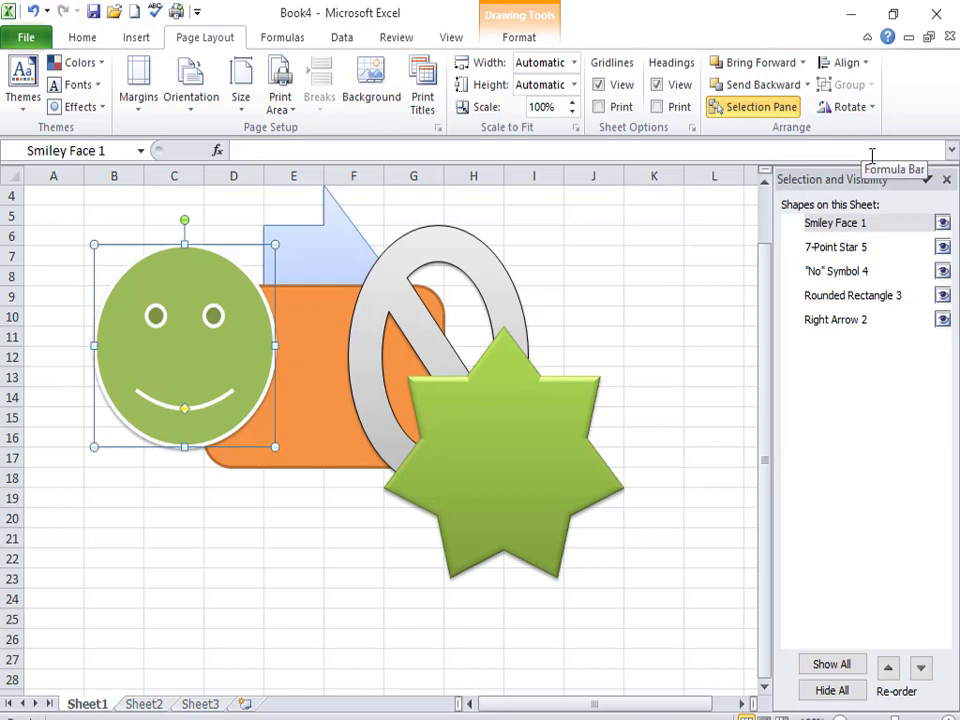
Step: Scale the smiley face's height to 109% through the additional rotation options, leaving the aspect ratio unlocked
click(870, 108)
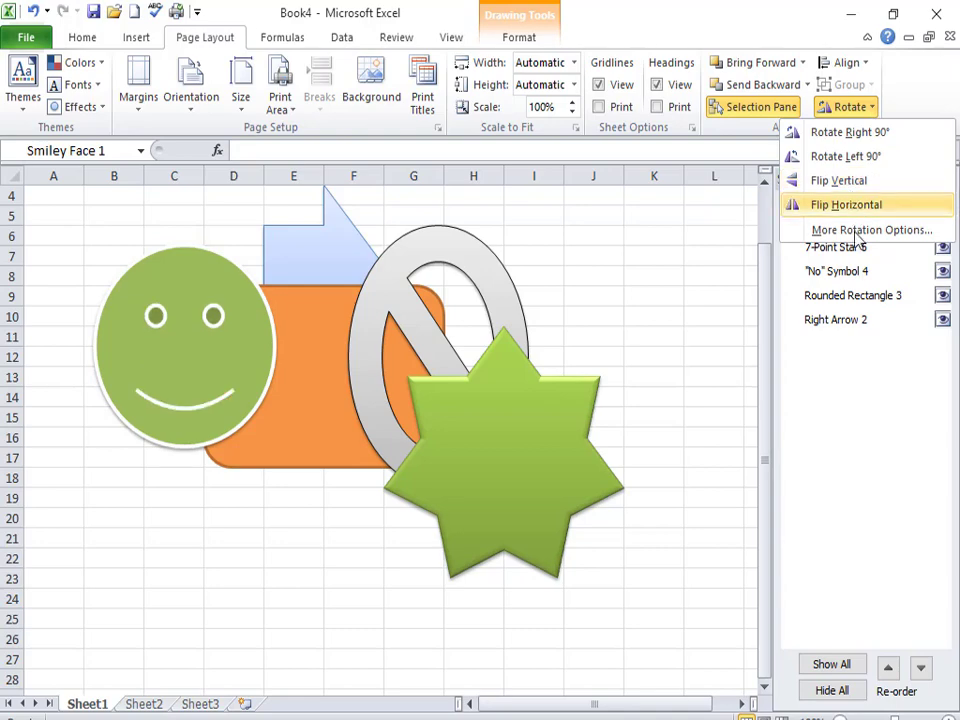
click(857, 230)
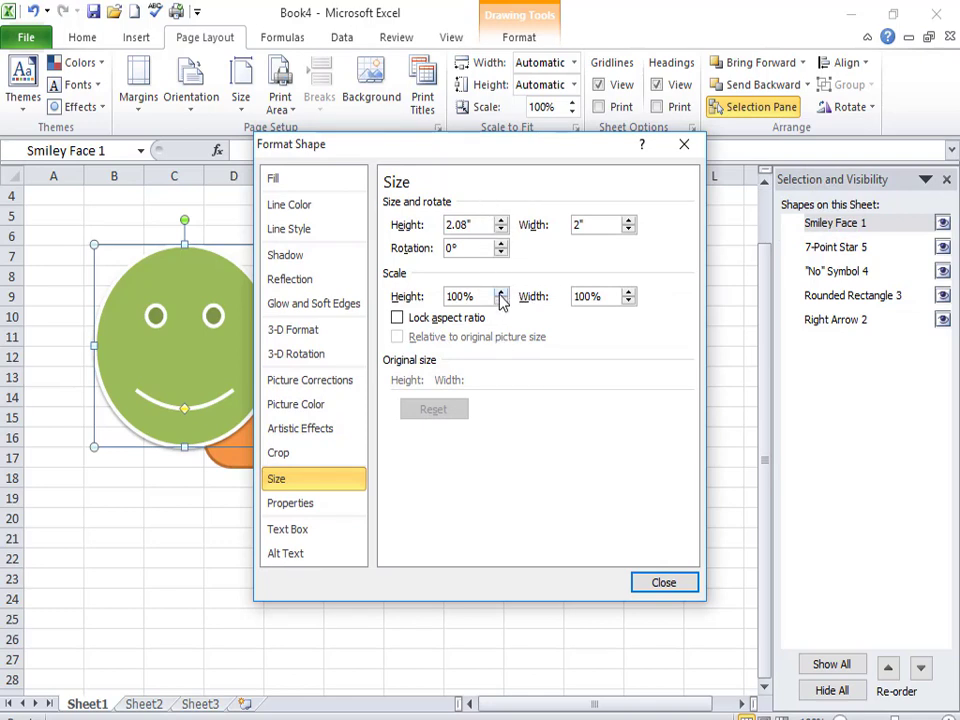
drag(500, 293, 500, 293)
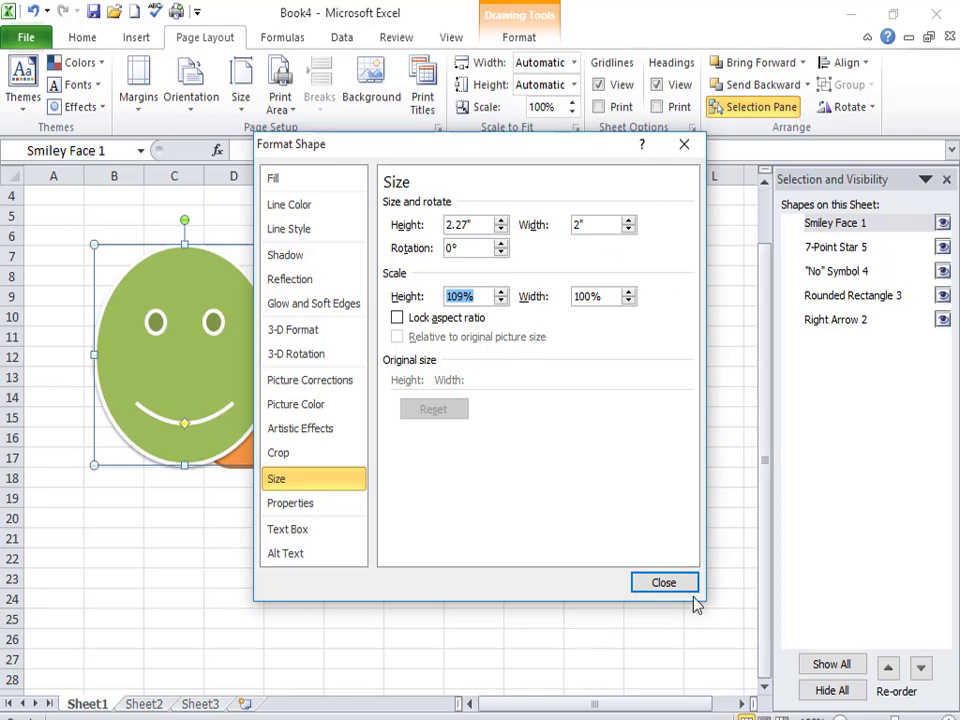
click(668, 581)
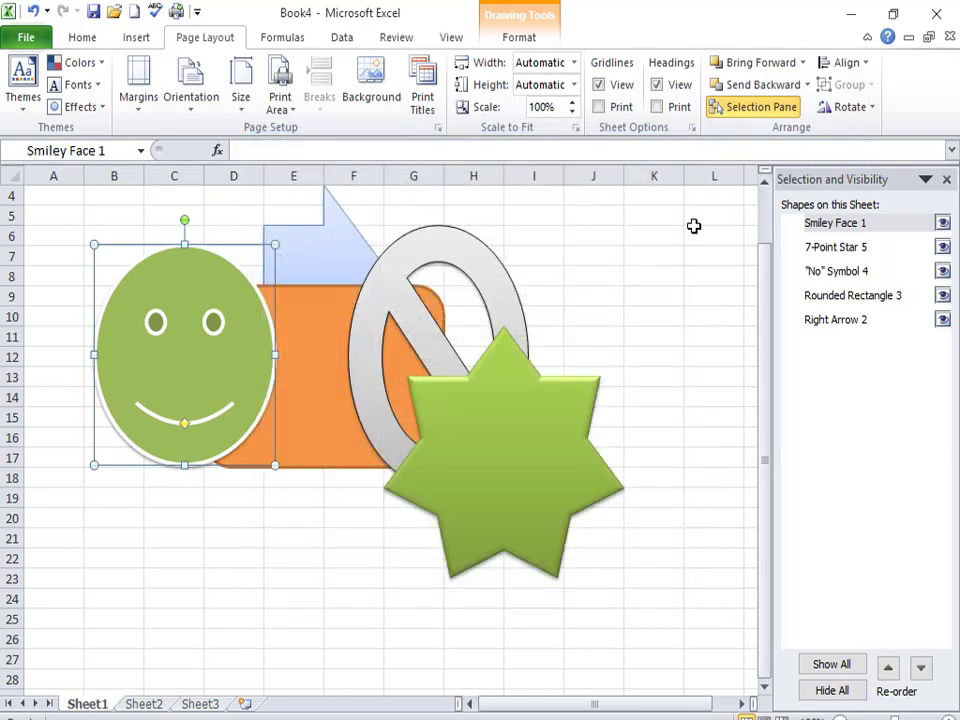